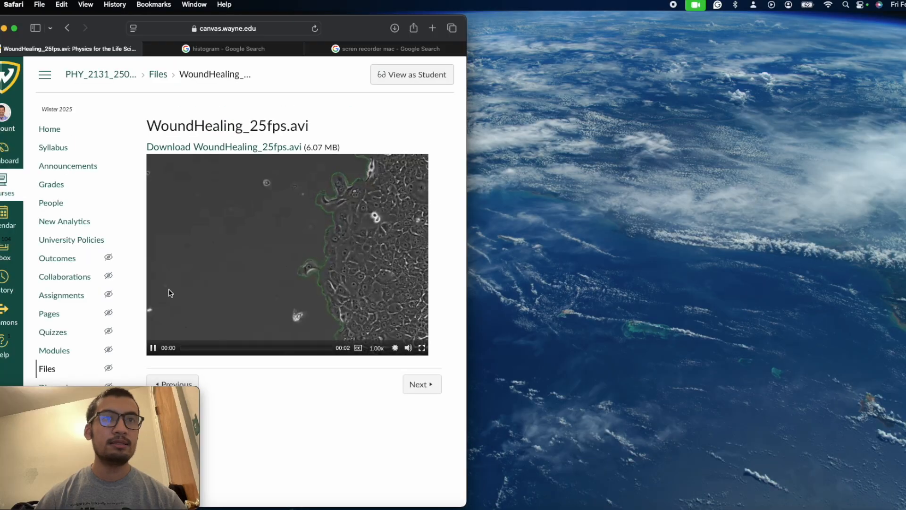
Download WoundHealing_25fps.avi from the course file page, close its video preview and minimize the browser
{"action": "left_click", "coordinate": [193, 149]}
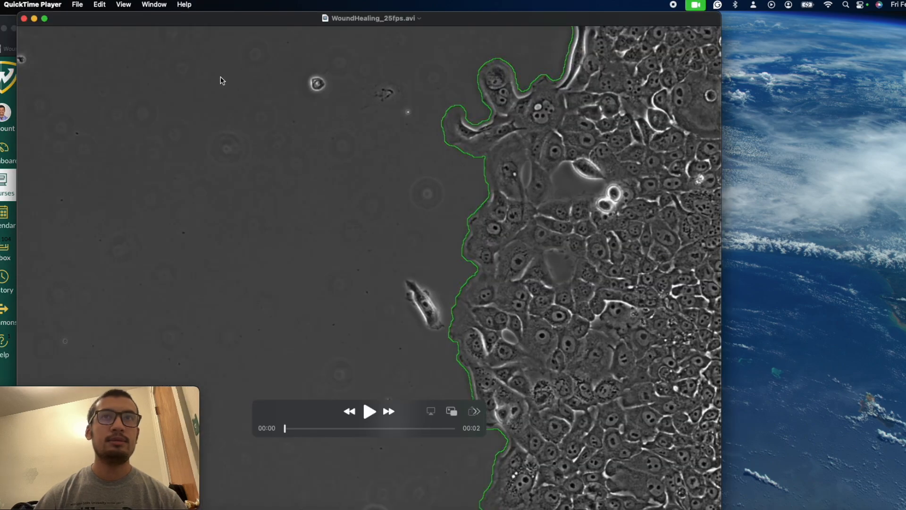
{"action": "left_click", "coordinate": [23, 19]}
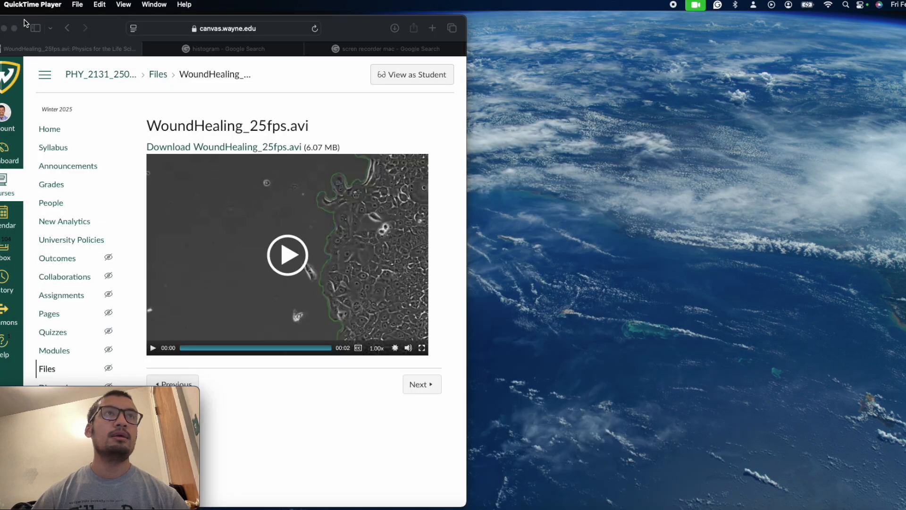
{"action": "left_click", "coordinate": [5, 28]}
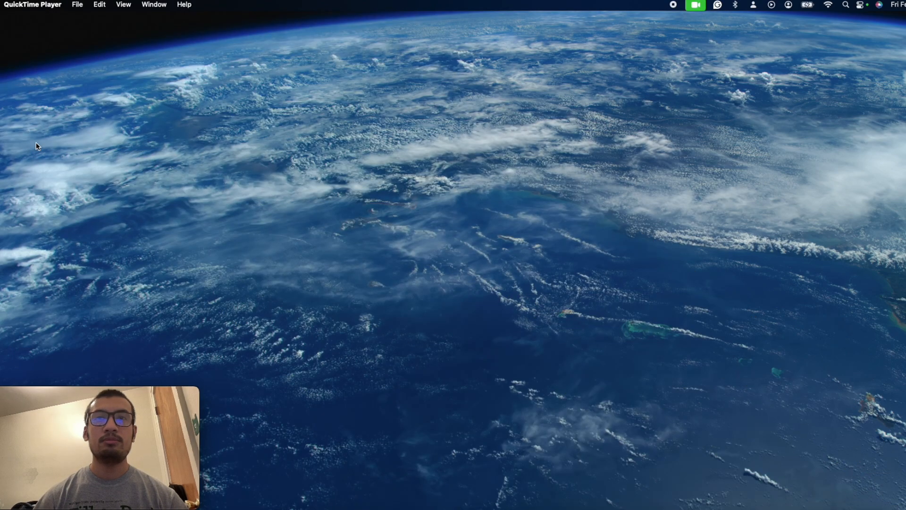
{"action": "left_click", "coordinate": [43, 507]}
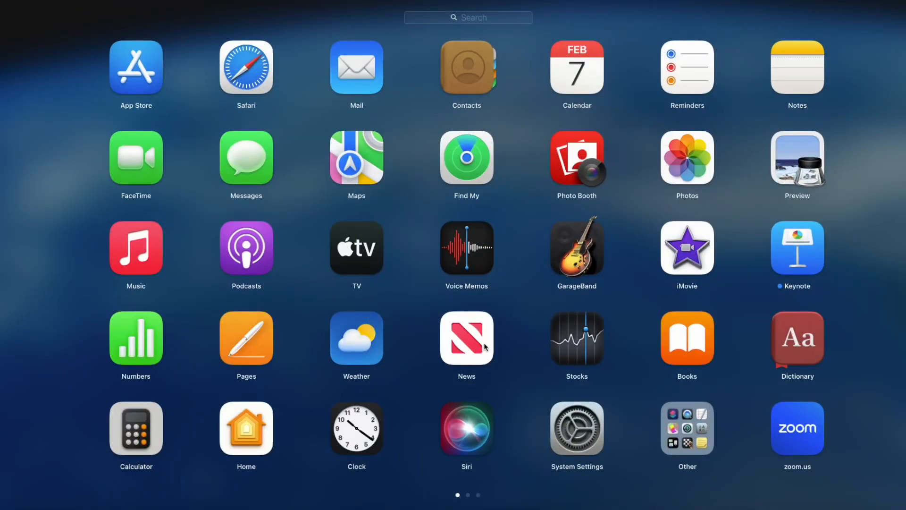
{"action": "scroll", "coordinate": [484, 347], "scroll_direction": "right", "scroll_amount": 3}
{"action": "scroll", "coordinate": [485, 347], "scroll_direction": "right", "scroll_amount": 3}
{"action": "scroll", "coordinate": [486, 346], "scroll_direction": "left", "scroll_amount": 3}
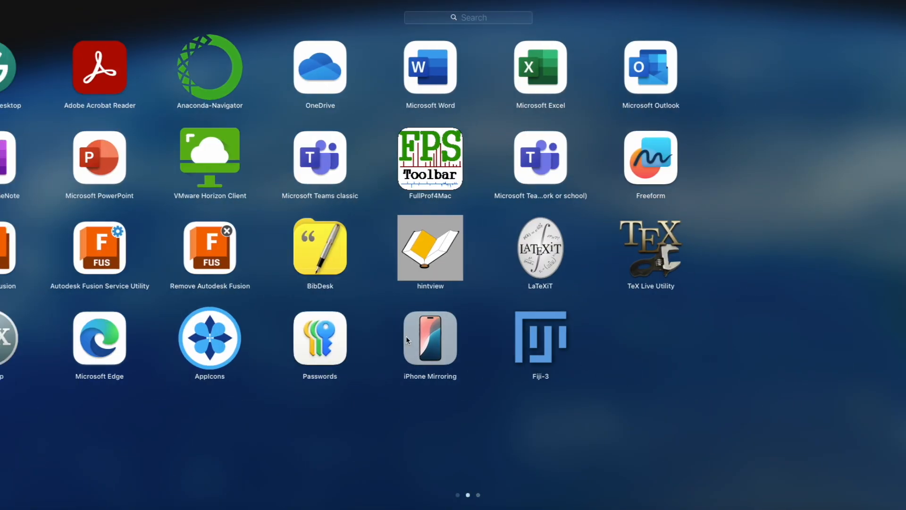
Launch Fiji-3 from the Applications folder in Finder and minimize the folder window
{"action": "left_click", "coordinate": [86, 328]}
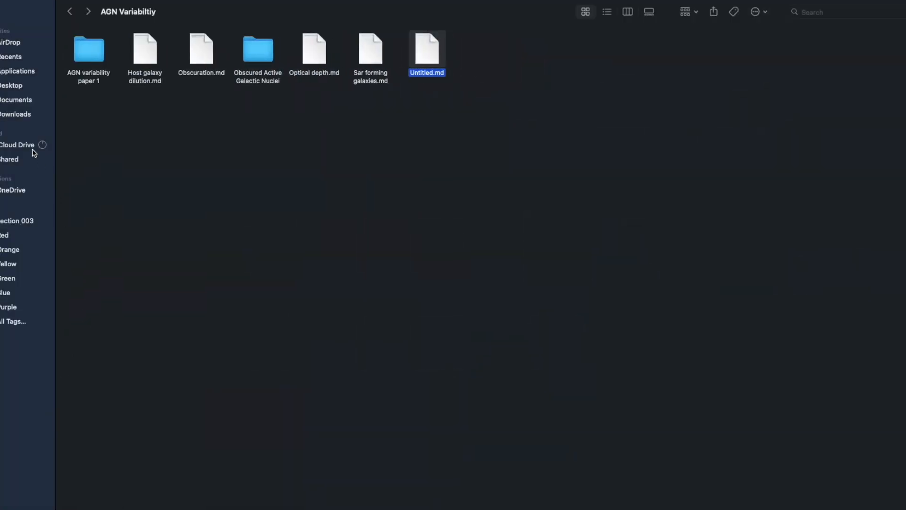
{"action": "left_click", "coordinate": [18, 72]}
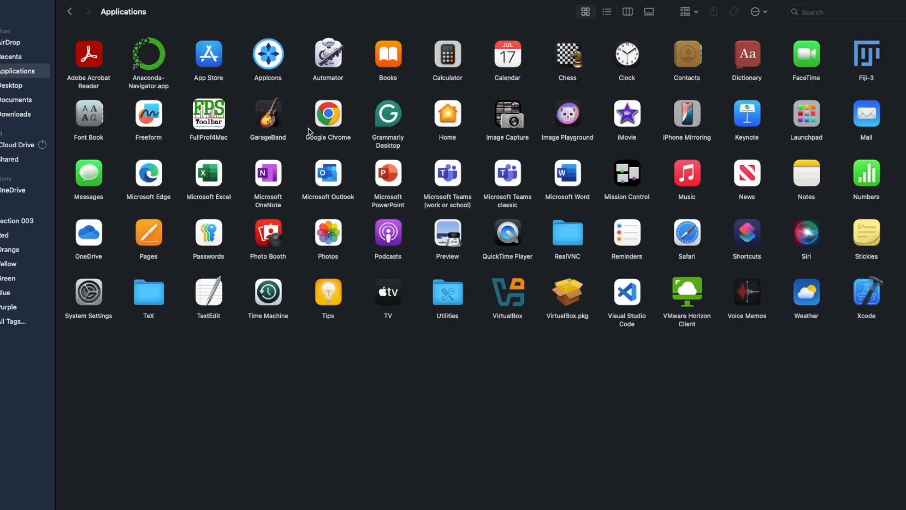
{"action": "left_click", "coordinate": [877, 58]}
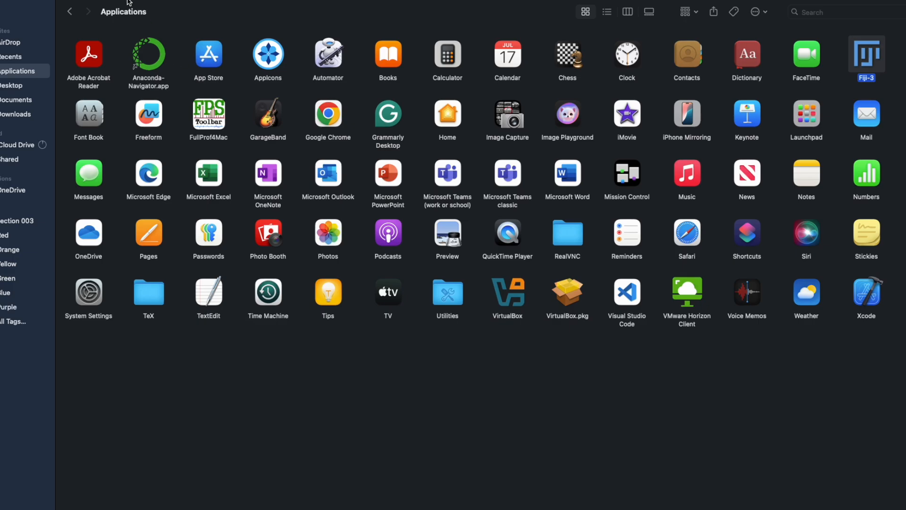
{"action": "mouse_move", "coordinate": [142, 2]}
{"action": "left_click", "coordinate": [10, 27]}
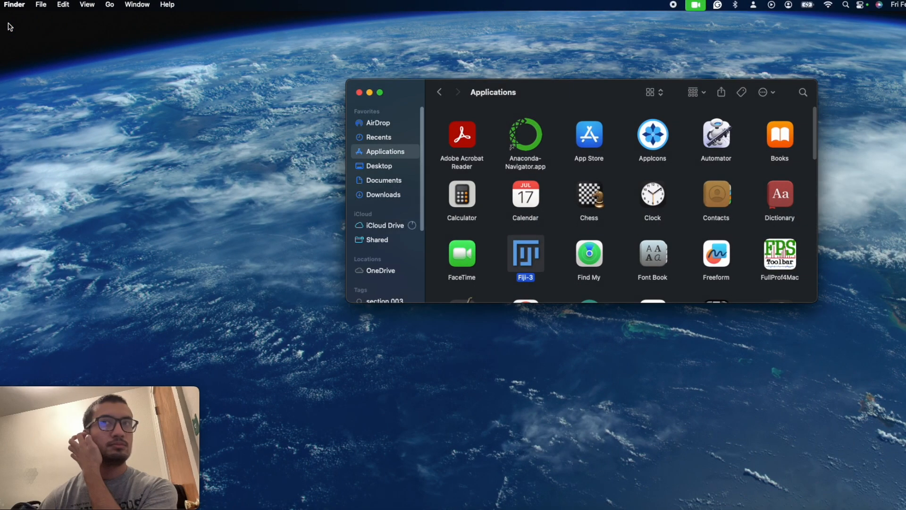
{"action": "left_click", "coordinate": [370, 93]}
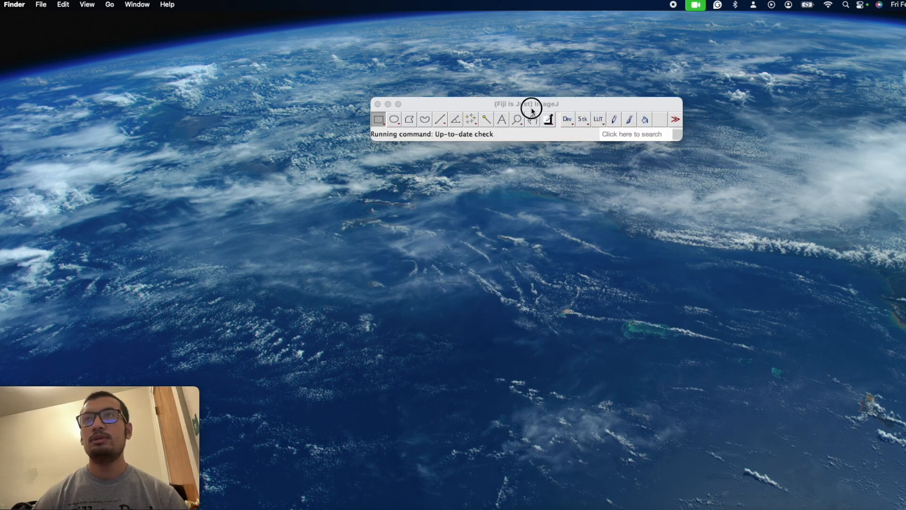
Move the ImageJ main window out of the way and dismiss the update dialog without running the Updater
{"action": "left_click_drag", "start_coordinate": [531, 111], "coordinate": [702, 29]}
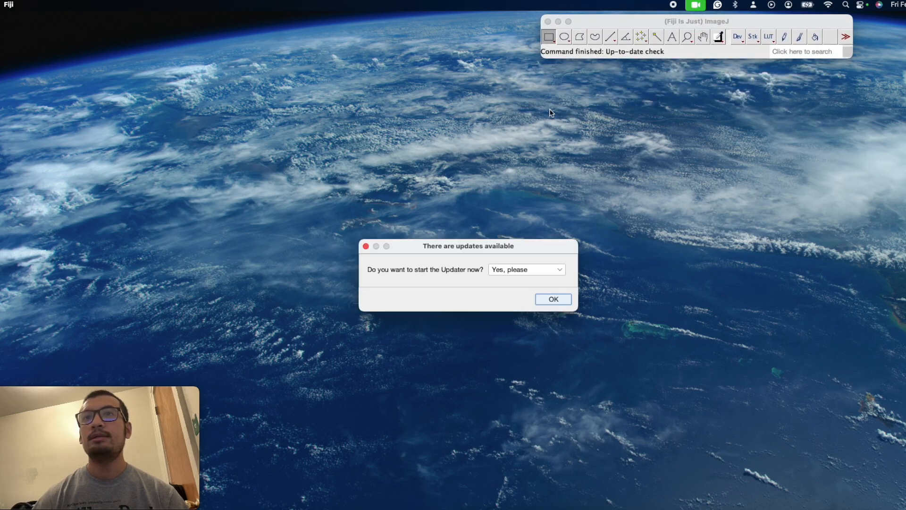
{"action": "left_click", "coordinate": [367, 246]}
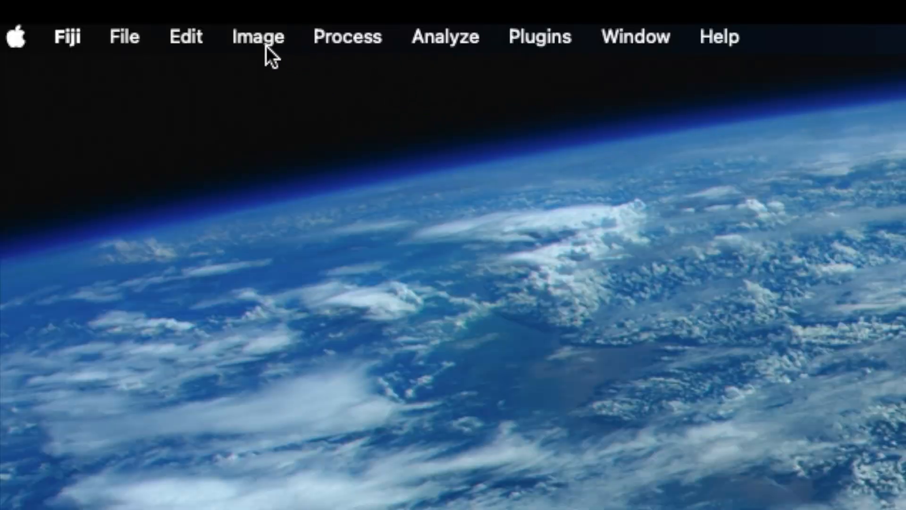
Open WoundHealing_25fps.avi from the Downloads folder and move the AVI Reader dialog beneath the ImageJ main window
{"action": "left_click", "coordinate": [115, 38]}
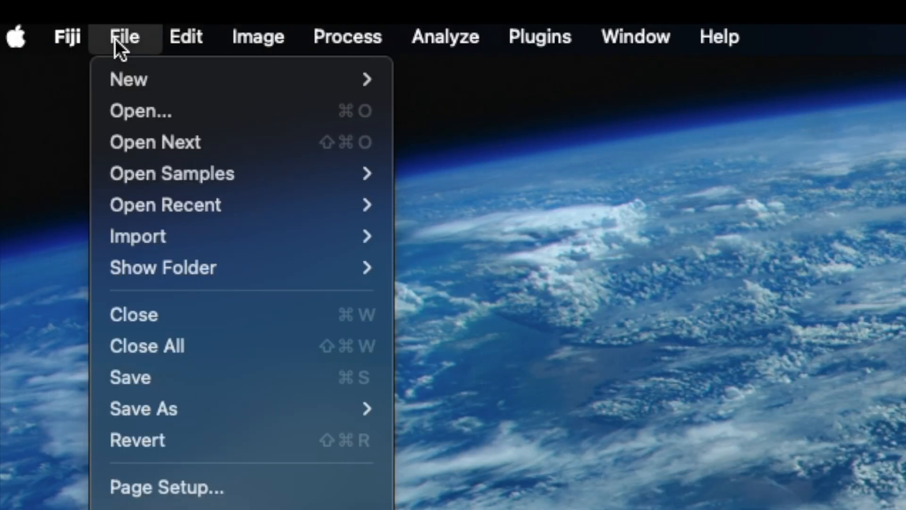
{"action": "left_click", "coordinate": [137, 113]}
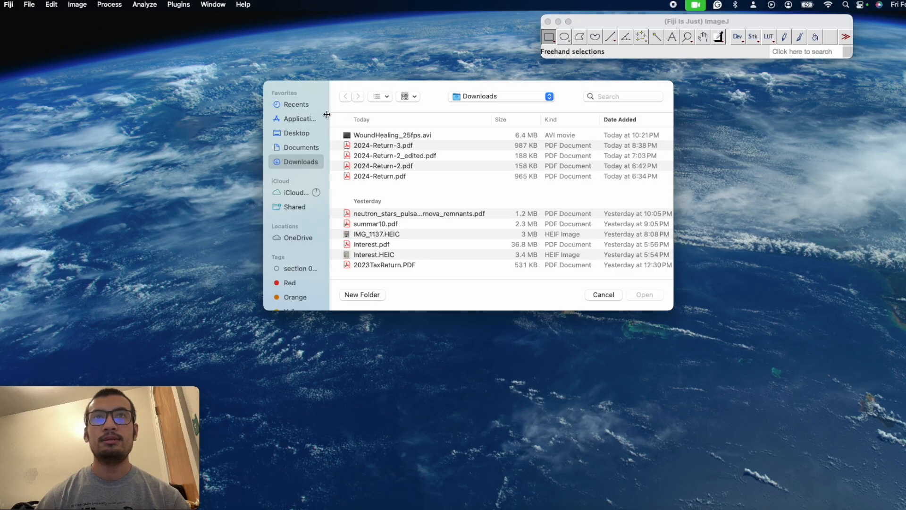
{"action": "left_click", "coordinate": [385, 135]}
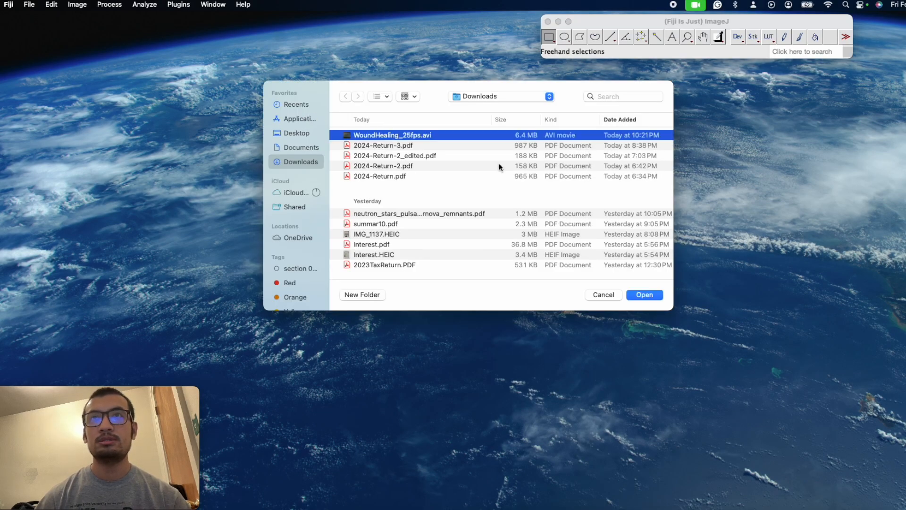
{"action": "left_click", "coordinate": [642, 296]}
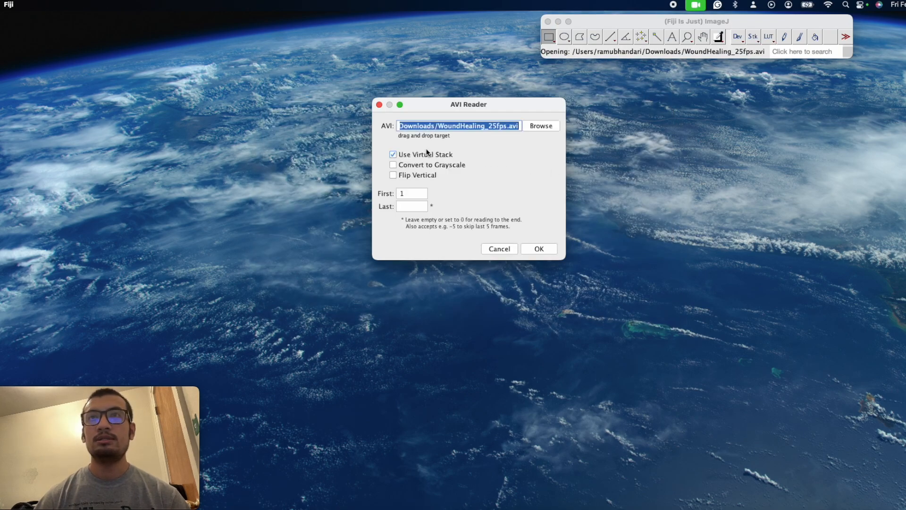
{"action": "left_click_drag", "start_coordinate": [446, 101], "coordinate": [635, 75]}
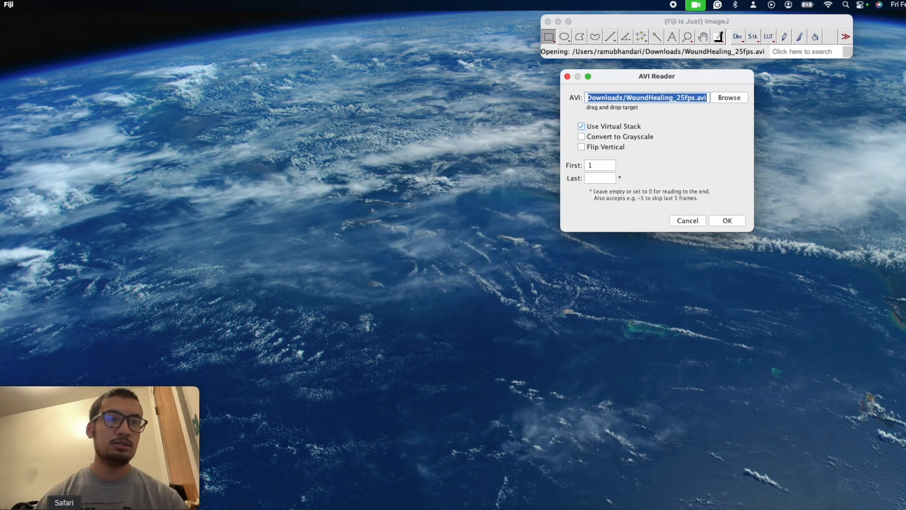
Switch to Safari, open the Experiment 1 instructions in Canvas and read the Part 2 notes on importing and tracking the Wound Healing video
{"action": "left_click", "coordinate": [65, 508]}
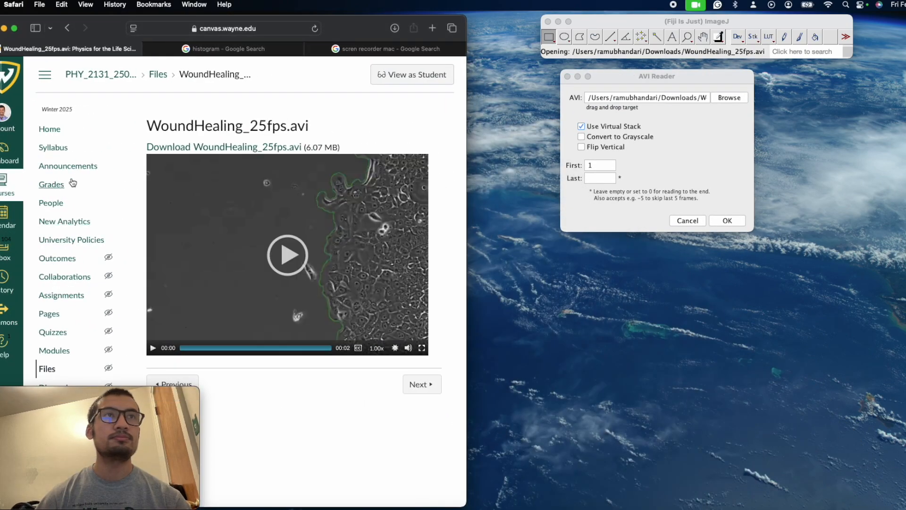
{"action": "left_click", "coordinate": [67, 28]}
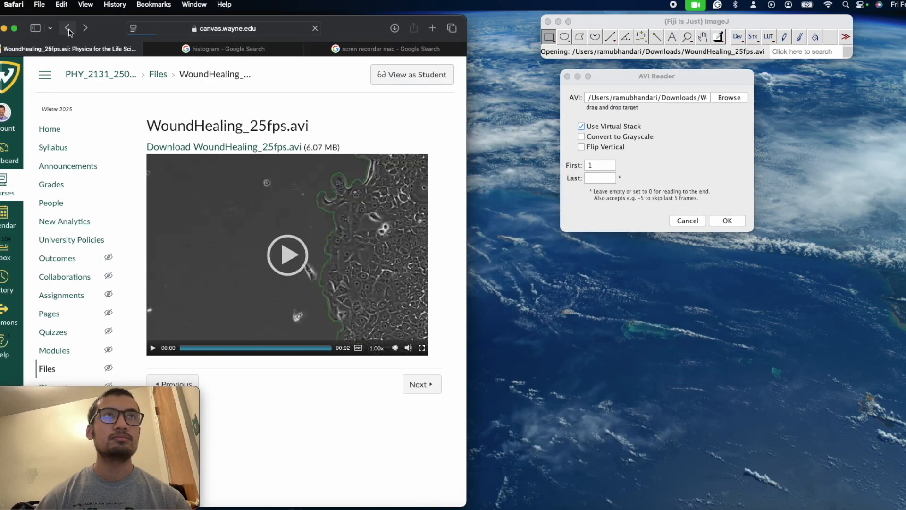
{"action": "scroll", "coordinate": [304, 298], "scroll_direction": "down", "scroll_amount": 15}
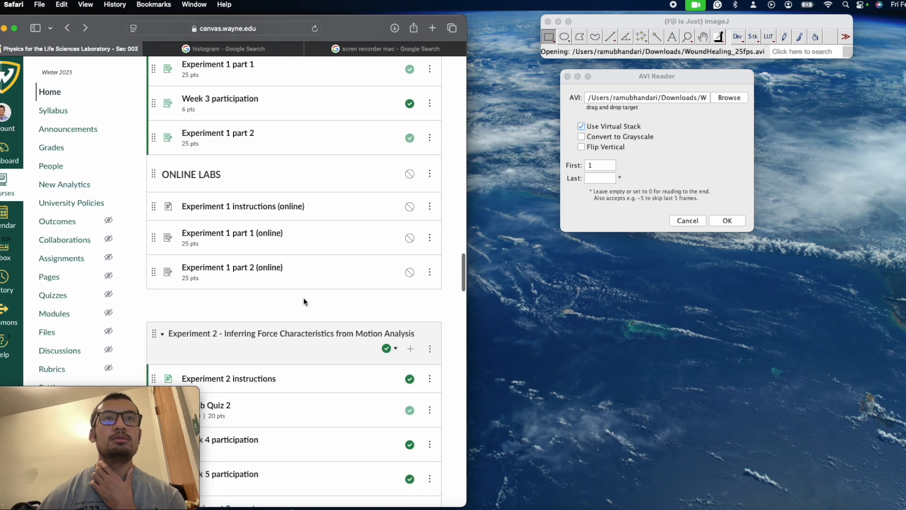
{"action": "scroll", "coordinate": [304, 297], "scroll_direction": "up", "scroll_amount": 12}
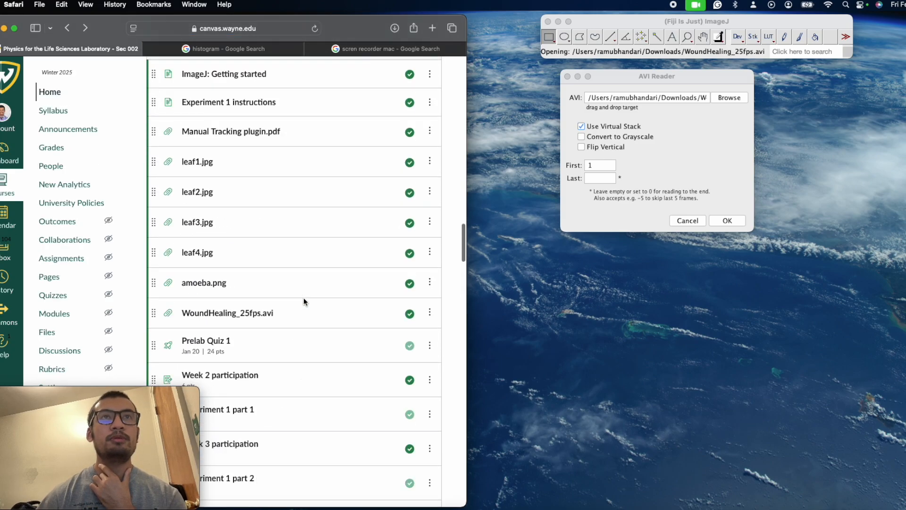
{"action": "left_click", "coordinate": [253, 219]}
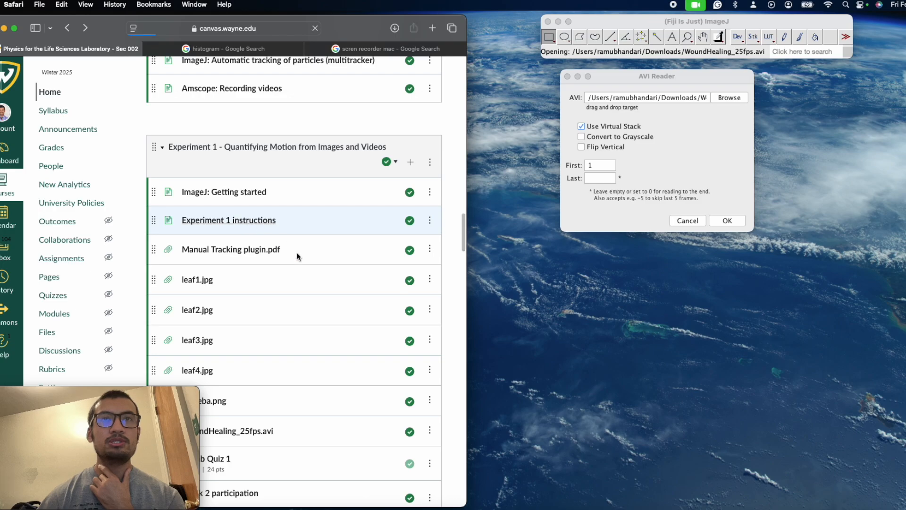
{"action": "scroll", "coordinate": [321, 262], "scroll_direction": "down", "scroll_amount": 10}
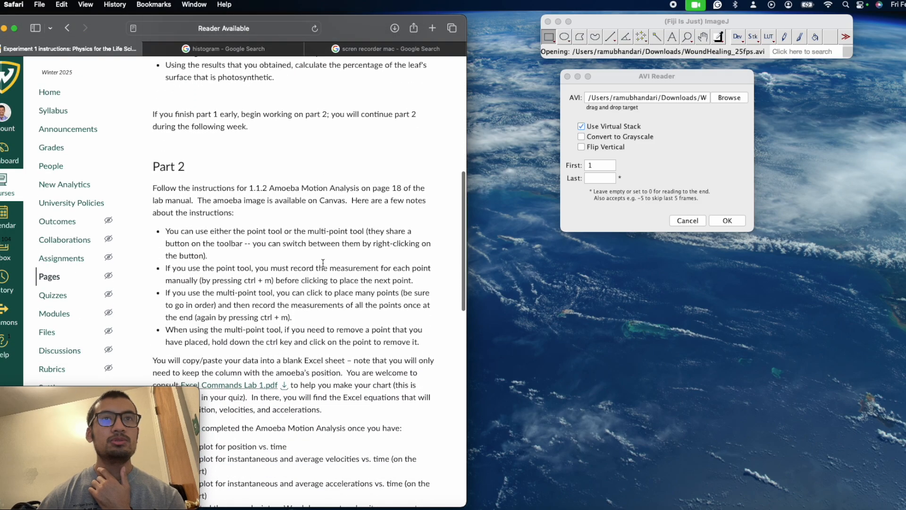
{"action": "scroll", "coordinate": [322, 262], "scroll_direction": "down", "scroll_amount": 1}
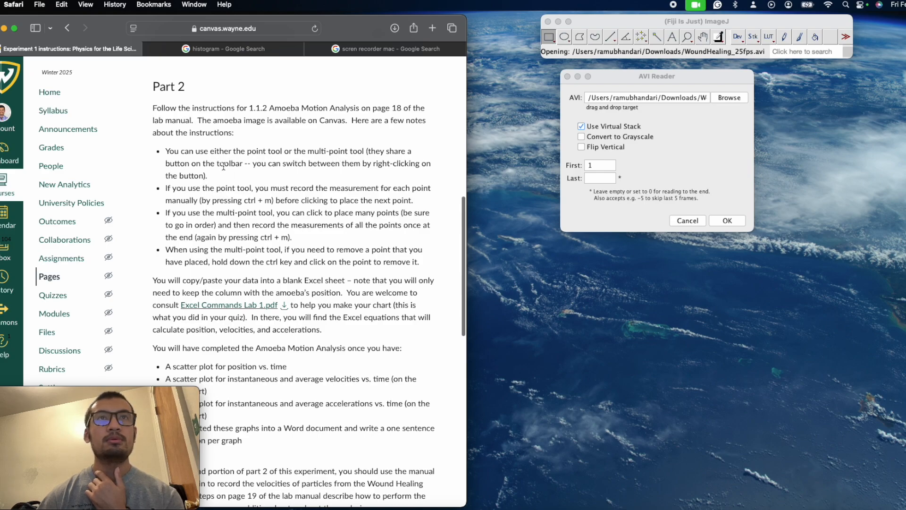
{"action": "scroll", "coordinate": [224, 166], "scroll_direction": "up", "scroll_amount": 2}
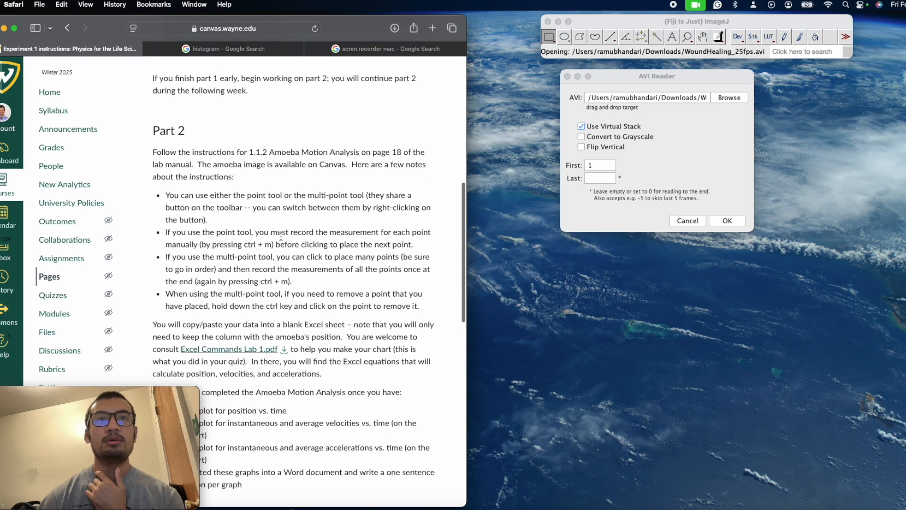
{"action": "scroll", "coordinate": [281, 236], "scroll_direction": "down", "scroll_amount": 15}
{"action": "scroll", "coordinate": [281, 244], "scroll_direction": "down", "scroll_amount": 3}
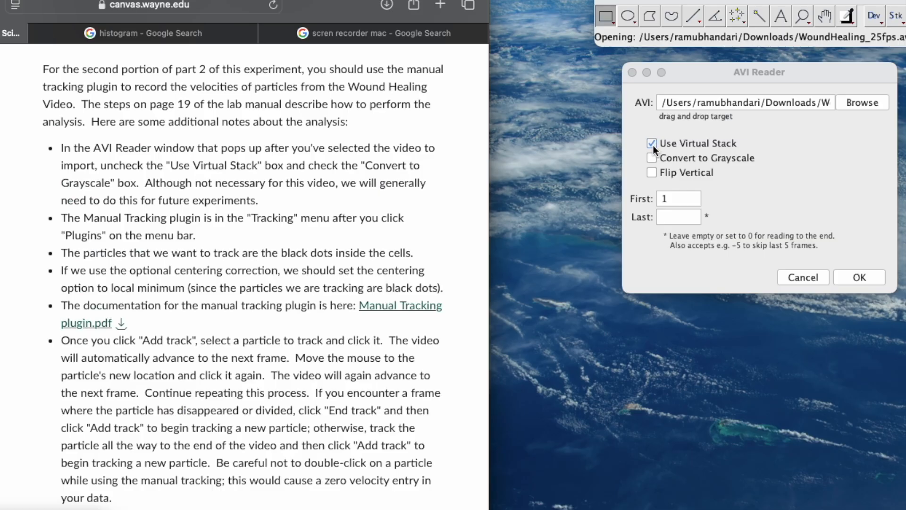
Import the AVI with Use Virtual Stack off and Convert to Grayscale on, and move the video window clear of the instructions
{"action": "left_click", "coordinate": [581, 126]}
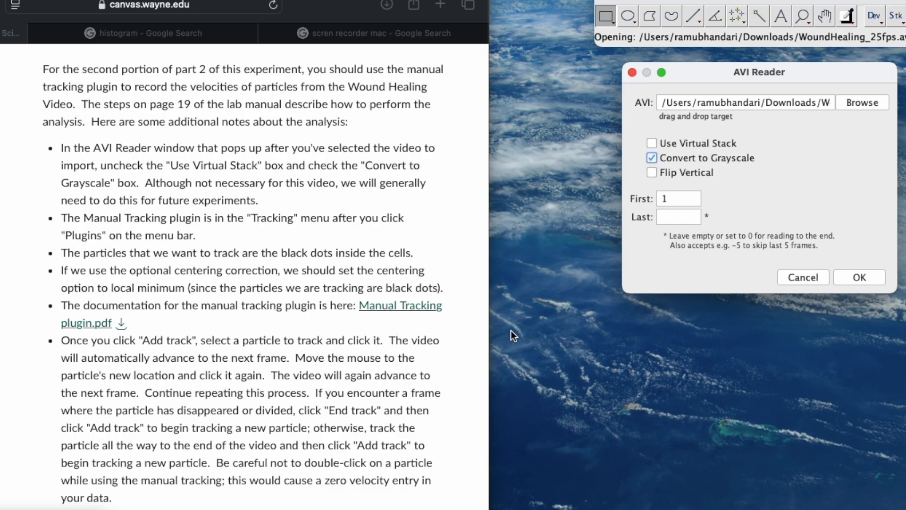
{"action": "left_click", "coordinate": [860, 277]}
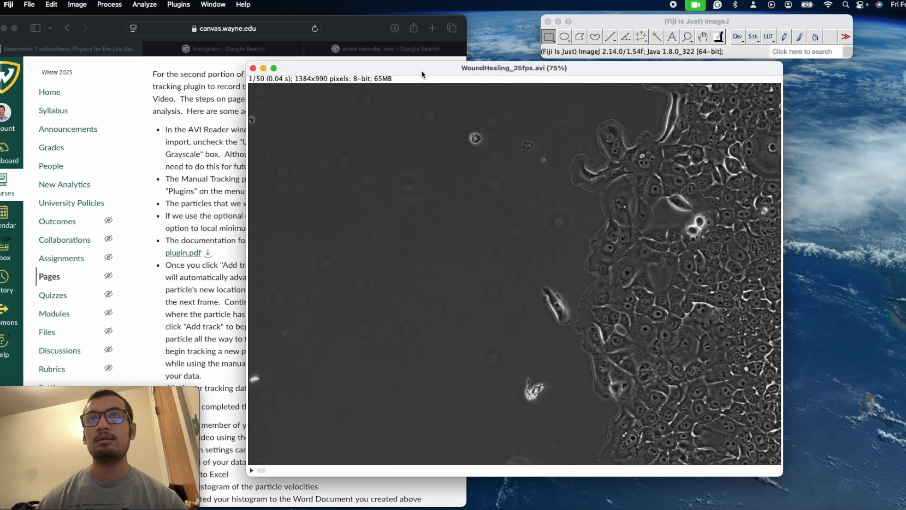
{"action": "left_click_drag", "start_coordinate": [422, 69], "coordinate": [573, 71]}
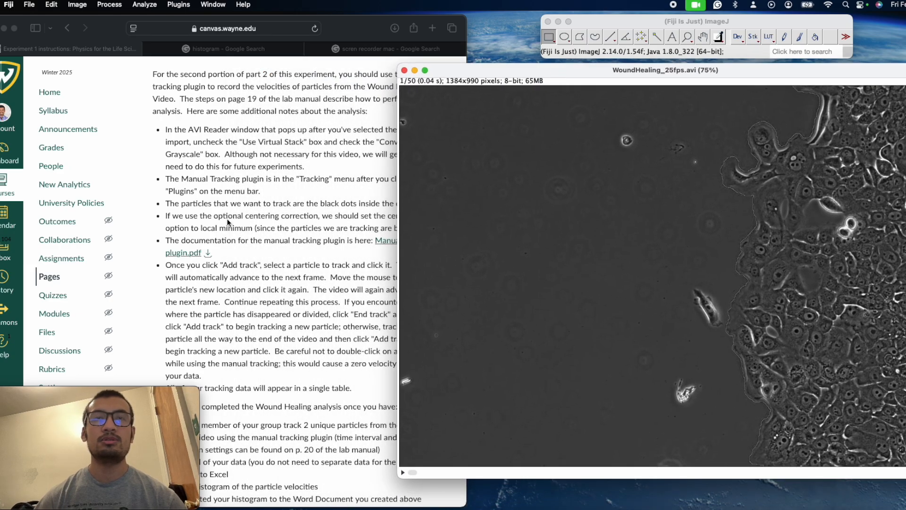
Preview Experiment_1.pdf from the instructions page, read section 1.2.1 on analyzing a .avi video, and minimize Safari
{"action": "scroll", "coordinate": [227, 219], "scroll_direction": "up", "scroll_amount": 10}
{"action": "scroll", "coordinate": [228, 219], "scroll_direction": "up", "scroll_amount": 8}
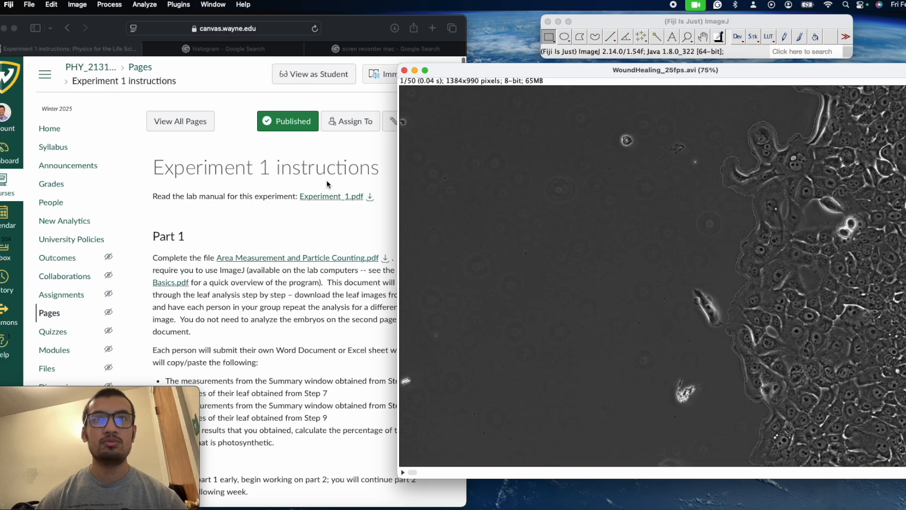
{"action": "left_click", "coordinate": [326, 203]}
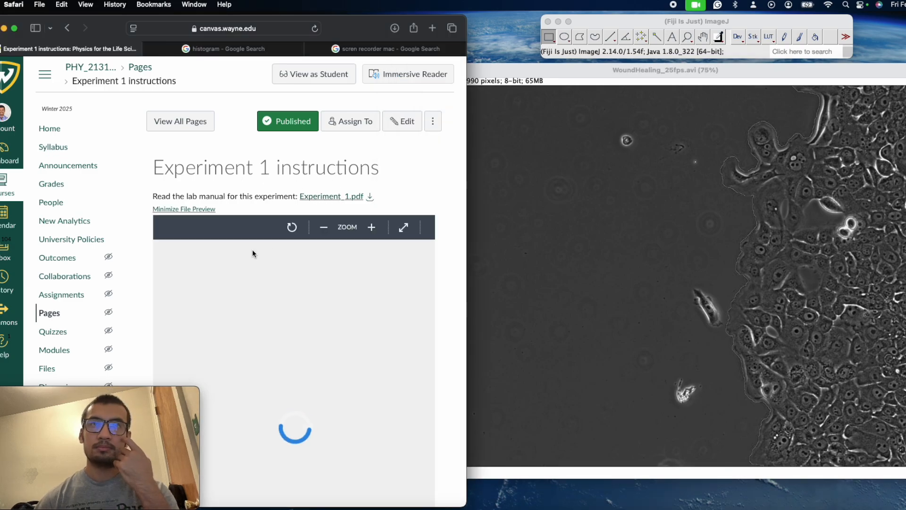
{"action": "scroll", "coordinate": [254, 241], "scroll_direction": "down", "scroll_amount": 10}
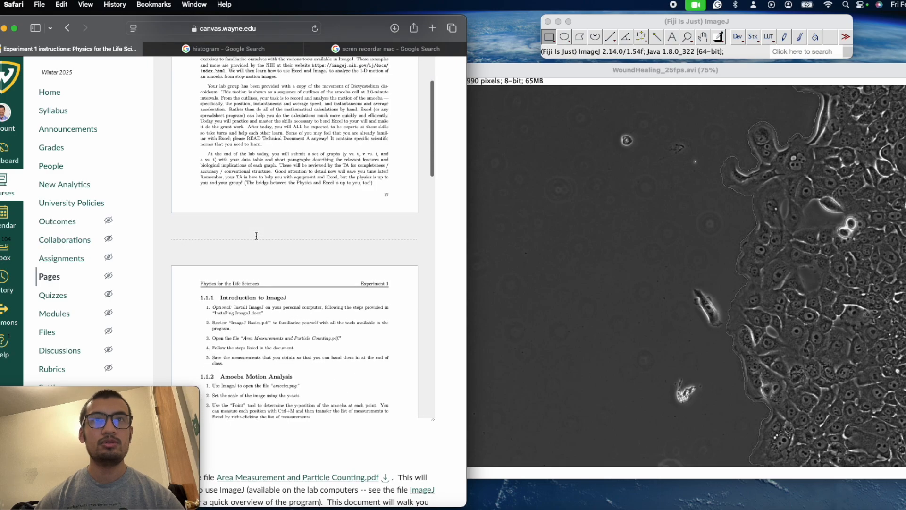
{"action": "scroll", "coordinate": [257, 235], "scroll_direction": "down", "scroll_amount": 5}
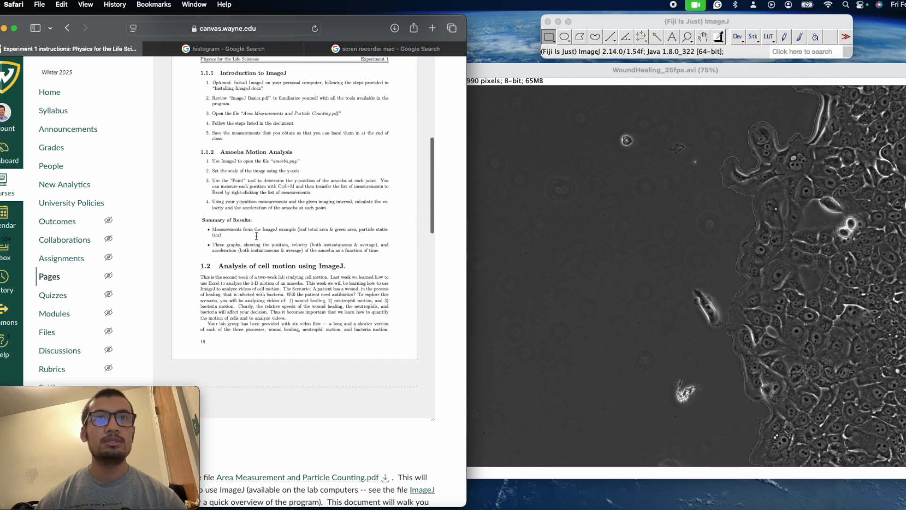
{"action": "scroll", "coordinate": [256, 236], "scroll_direction": "down", "scroll_amount": 10}
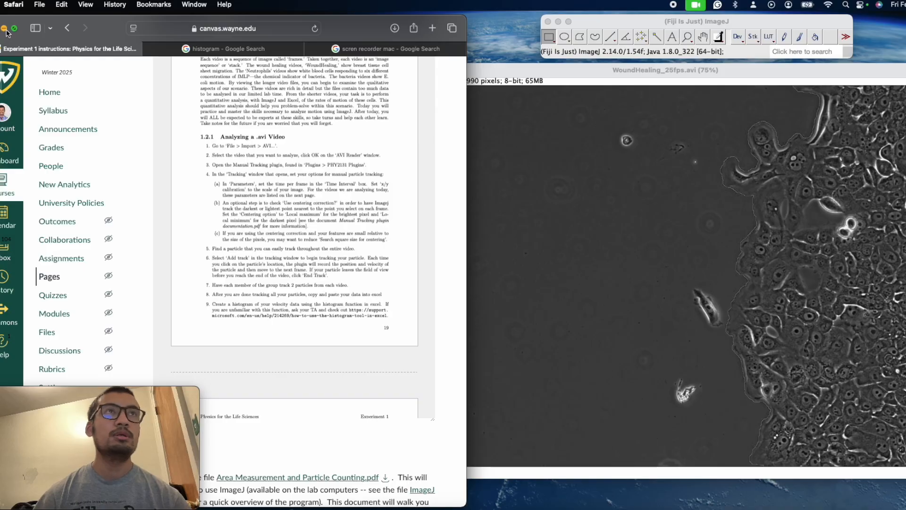
{"action": "key", "text": "super+m"}
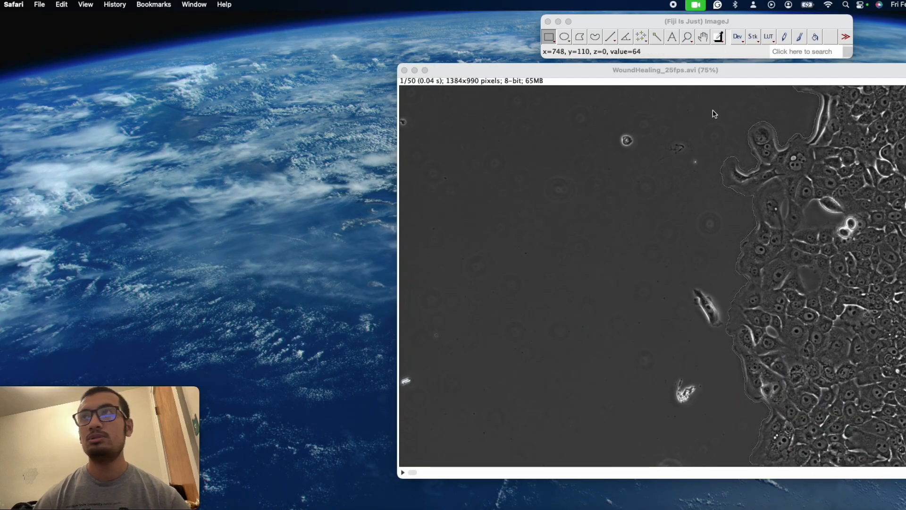
Switch to Fiji, launch the Manual Tracking plugin and move its Tracking window fully into view beside the video
{"action": "left_click", "coordinate": [684, 24]}
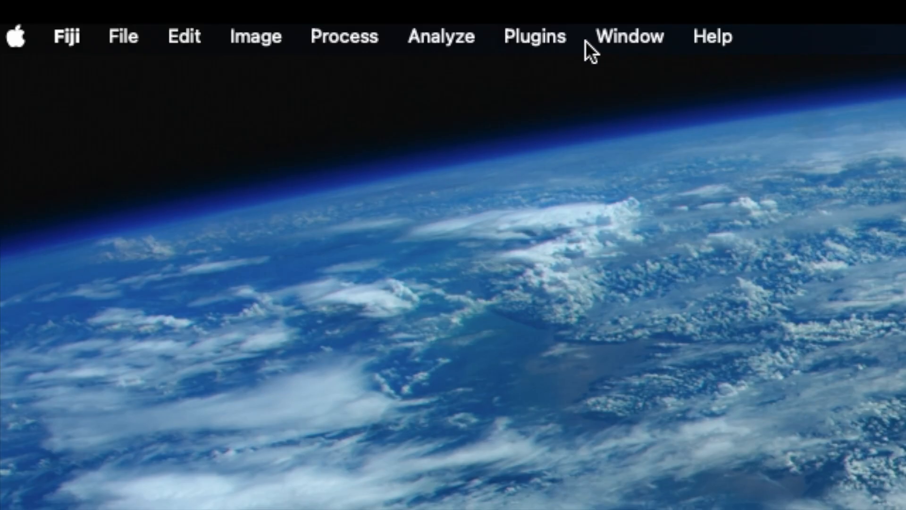
{"action": "left_click", "coordinate": [178, 5]}
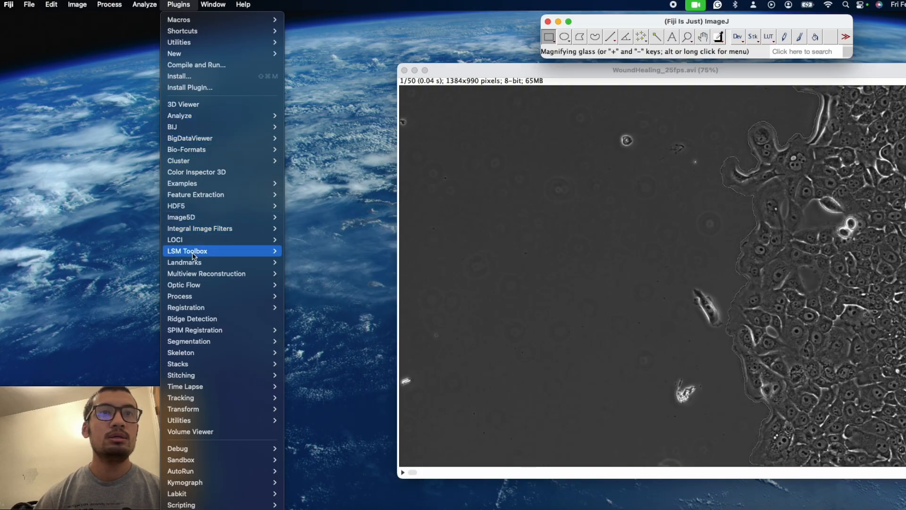
{"action": "mouse_move", "coordinate": [184, 367]}
{"action": "left_click", "coordinate": [185, 395]}
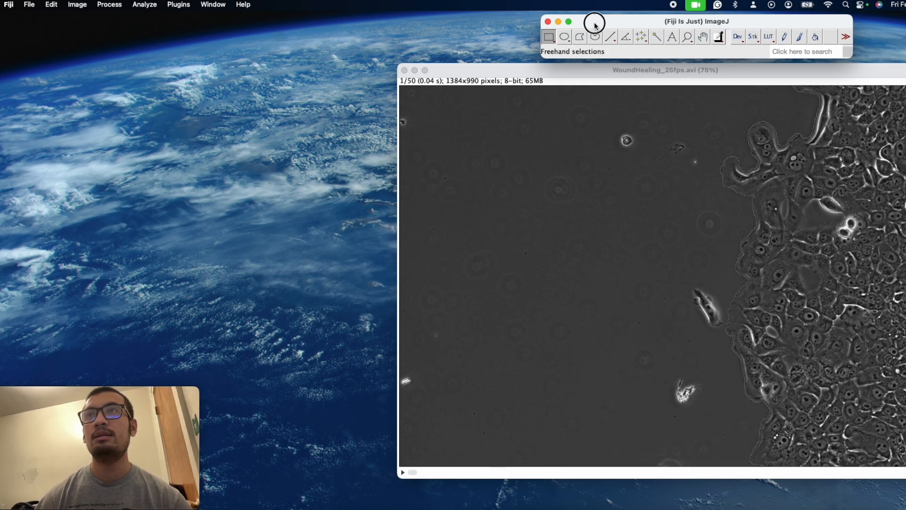
{"action": "left_click", "coordinate": [178, 4]}
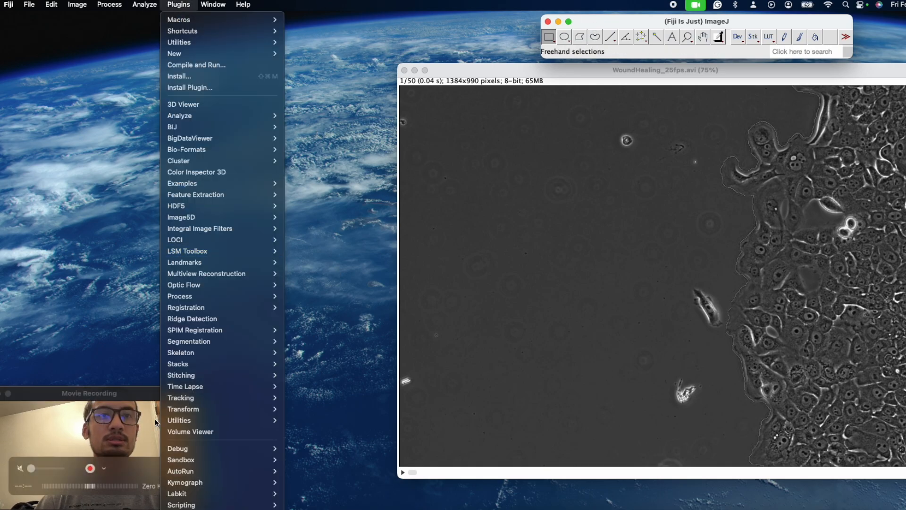
{"action": "mouse_move", "coordinate": [219, 405]}
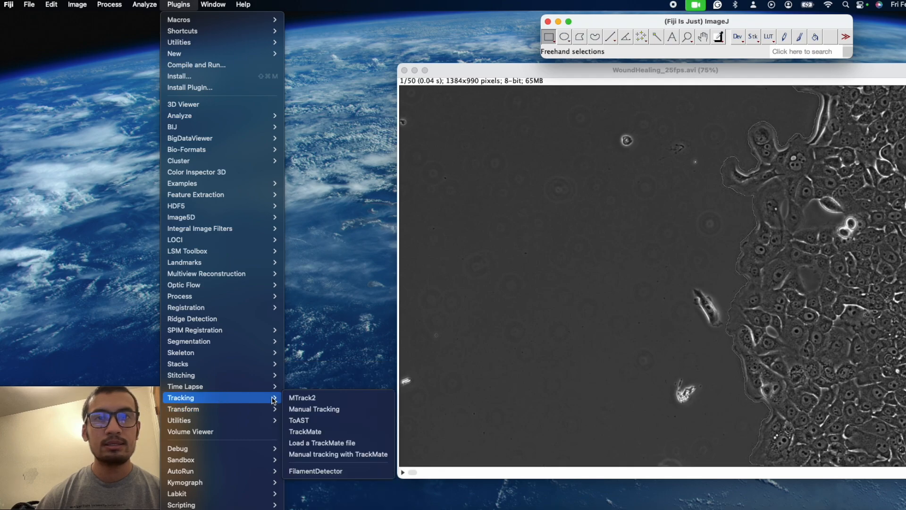
{"action": "left_click", "coordinate": [321, 410]}
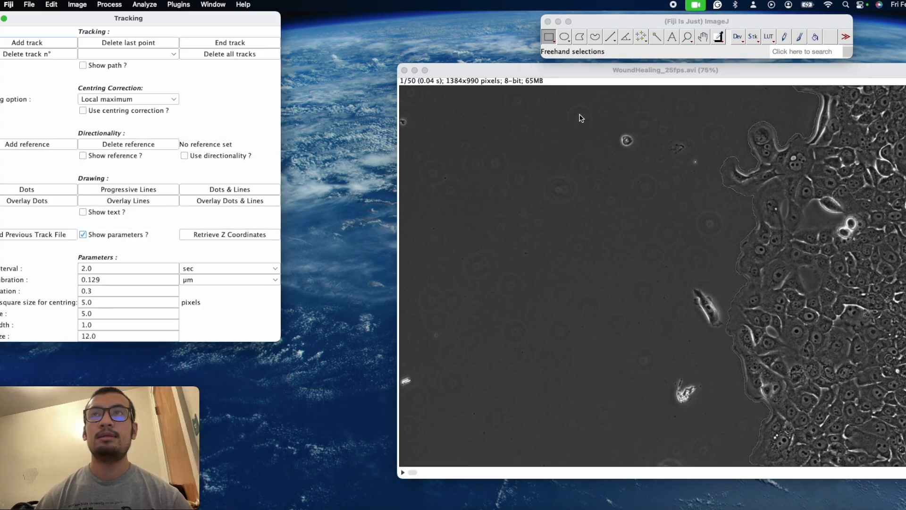
{"action": "left_click_drag", "start_coordinate": [159, 20], "coordinate": [202, 27]}
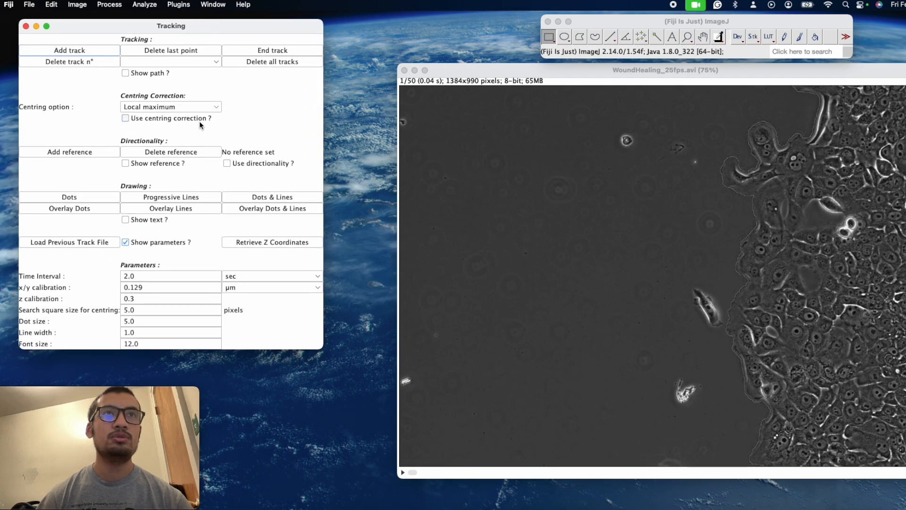
Switch to Safari, read the manual tracking steps and the WoundHealing_25fps.avi technical specifications in Experiment_1.pdf, and put Safari away
{"action": "mouse_move", "coordinate": [90, 478]}
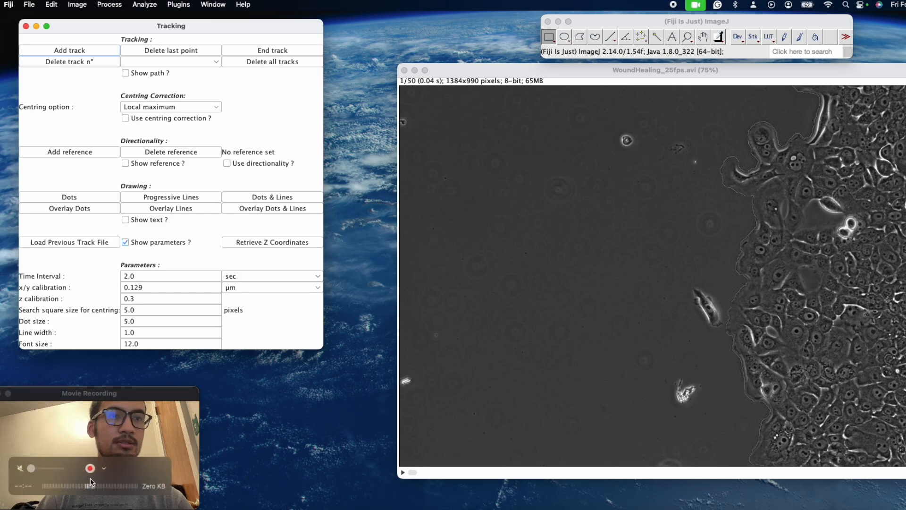
{"action": "left_click", "coordinate": [71, 508]}
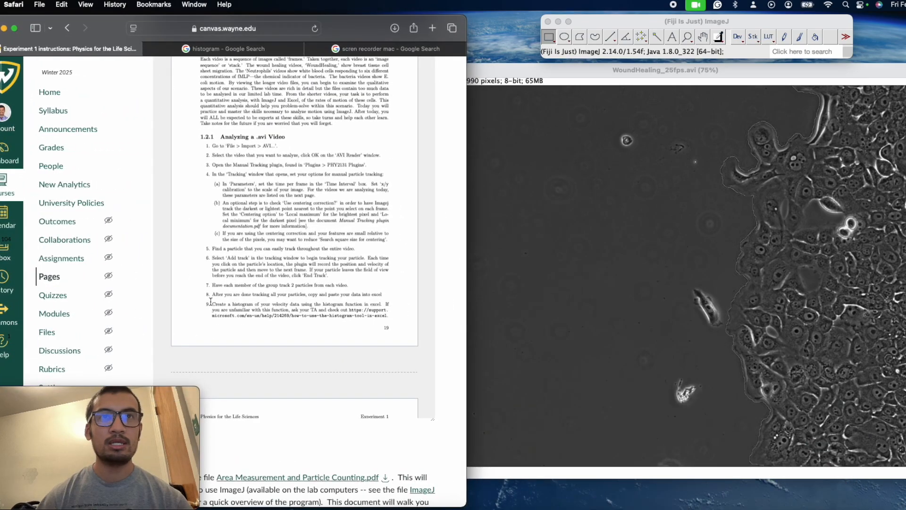
{"action": "scroll", "coordinate": [248, 263], "scroll_direction": "down", "scroll_amount": 10}
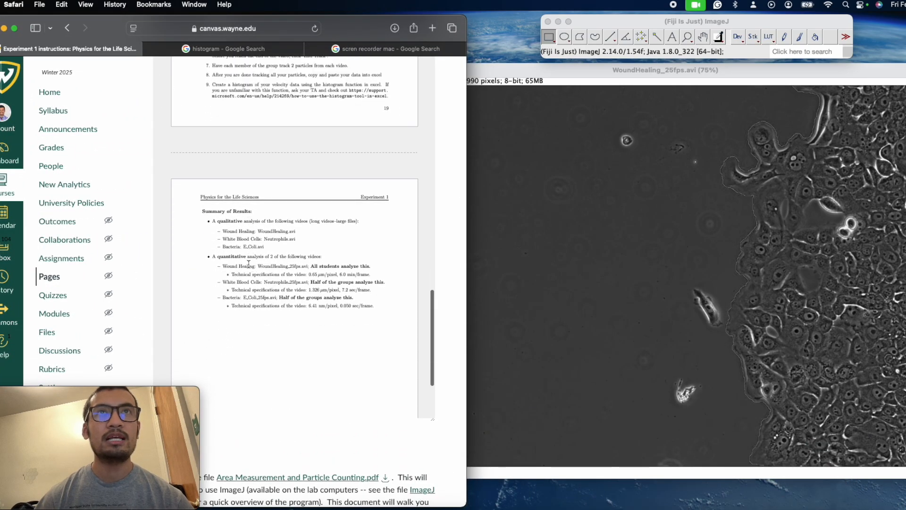
{"action": "scroll", "coordinate": [248, 263], "scroll_direction": "up", "scroll_amount": 5}
{"action": "scroll", "coordinate": [249, 264], "scroll_direction": "down", "scroll_amount": 2}
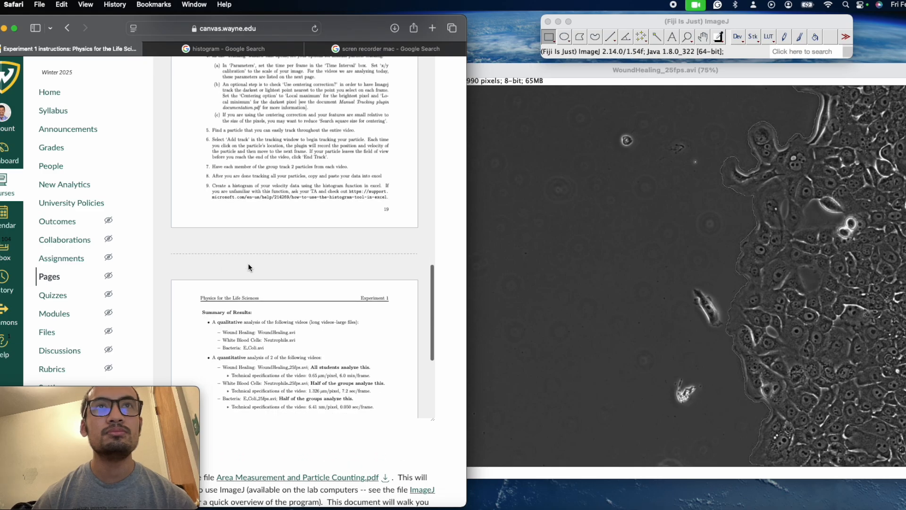
{"action": "scroll", "coordinate": [249, 267], "scroll_direction": "up", "scroll_amount": 3}
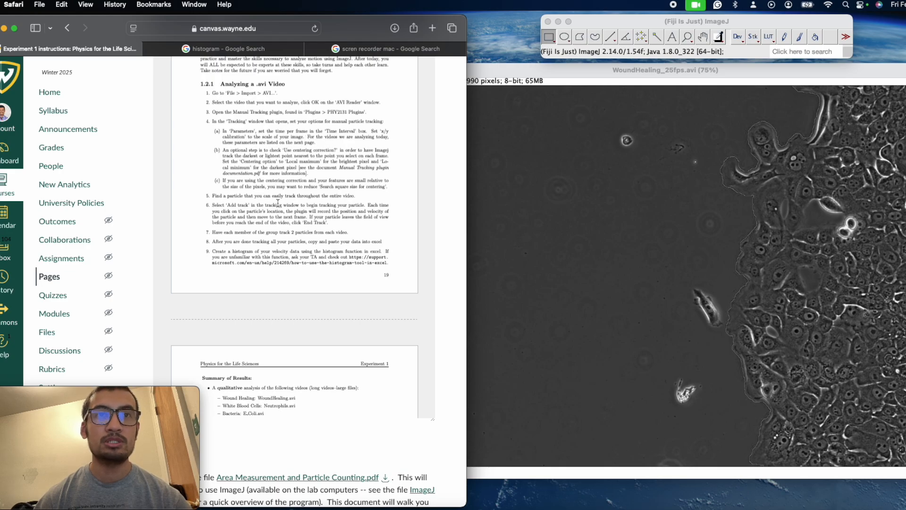
{"action": "scroll", "coordinate": [278, 203], "scroll_direction": "down", "scroll_amount": 10}
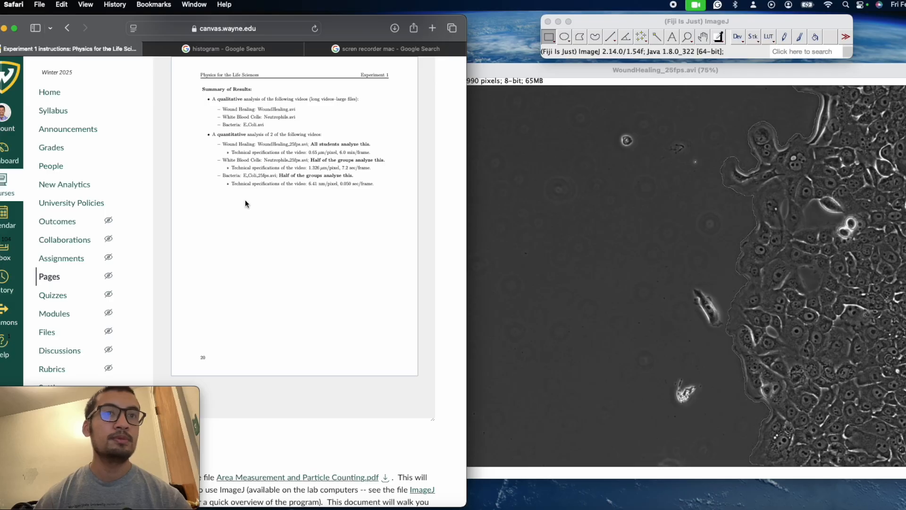
{"action": "scroll", "coordinate": [374, 464], "scroll_direction": "up", "scroll_amount": 5}
{"action": "left_click", "coordinate": [5, 29]}
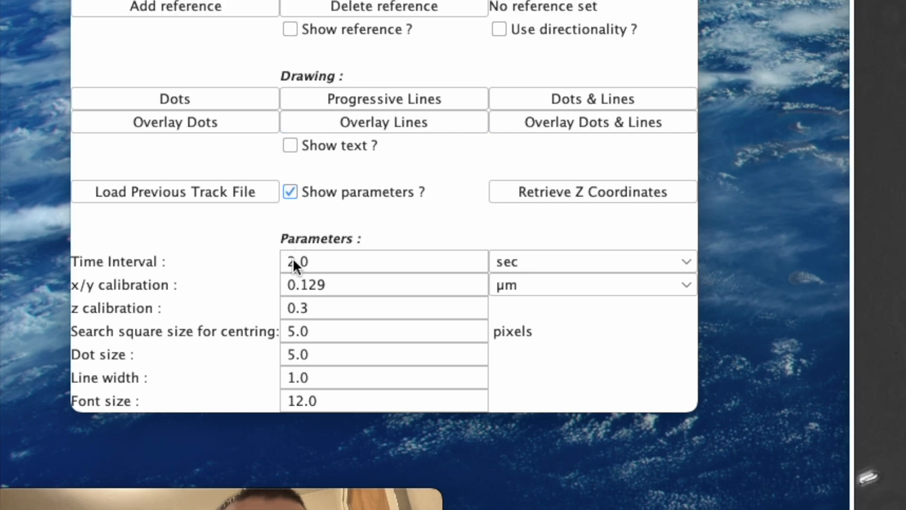
Set the tracking parameters to a time interval of 6 min and an x/y calibration of 0.65 µm
{"action": "left_click", "coordinate": [327, 267]}
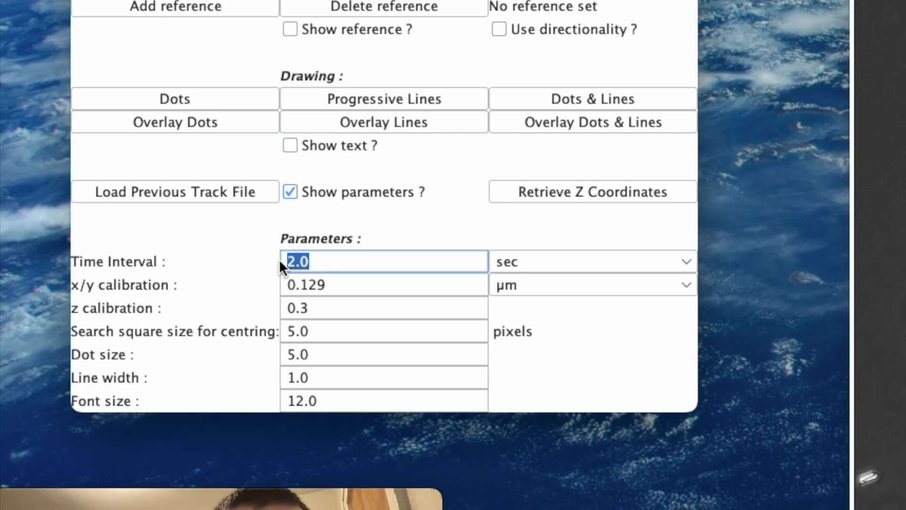
{"action": "type", "text": "6"}
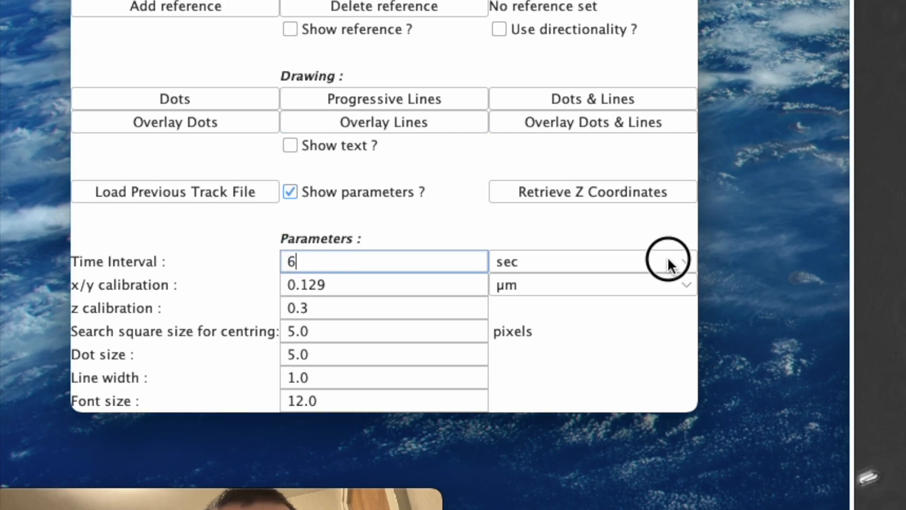
{"action": "left_click", "coordinate": [654, 262]}
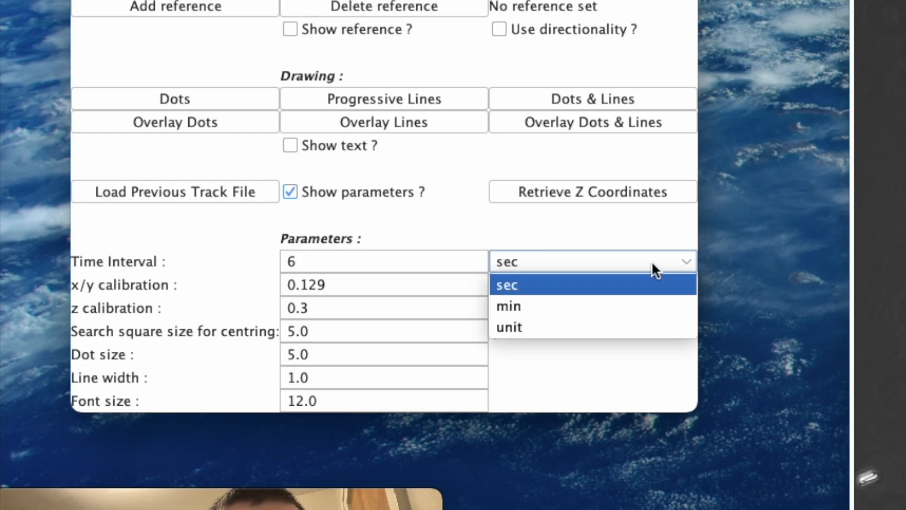
{"action": "left_click", "coordinate": [610, 307]}
{"action": "left_click_drag", "start_coordinate": [335, 283], "coordinate": [262, 292]}
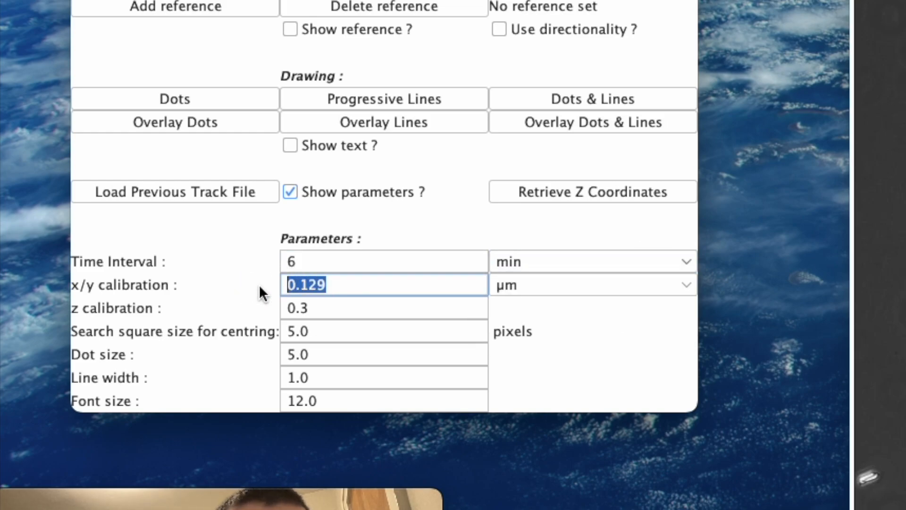
{"action": "type", "text": "0.65"}
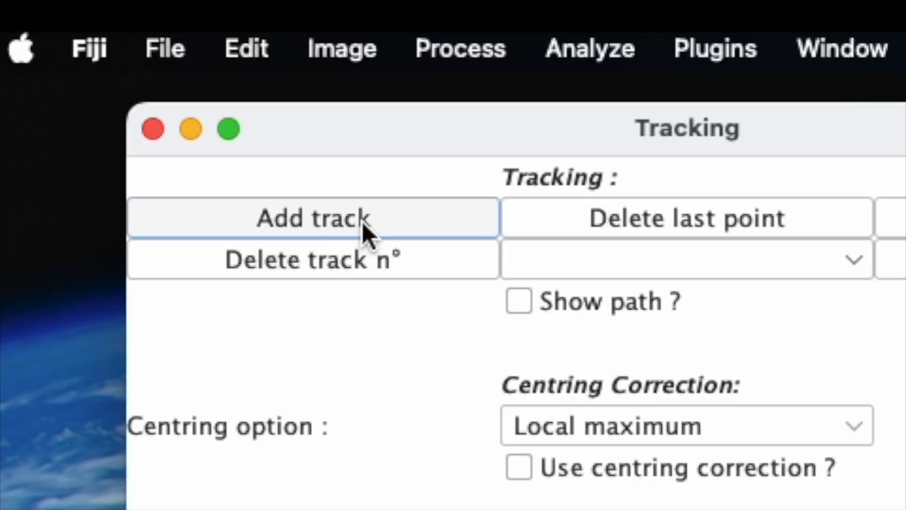
Add a track, move the video window fully into view and mark one cell near the sheet's lower right in every frame through slice 44
{"action": "left_click", "coordinate": [361, 222]}
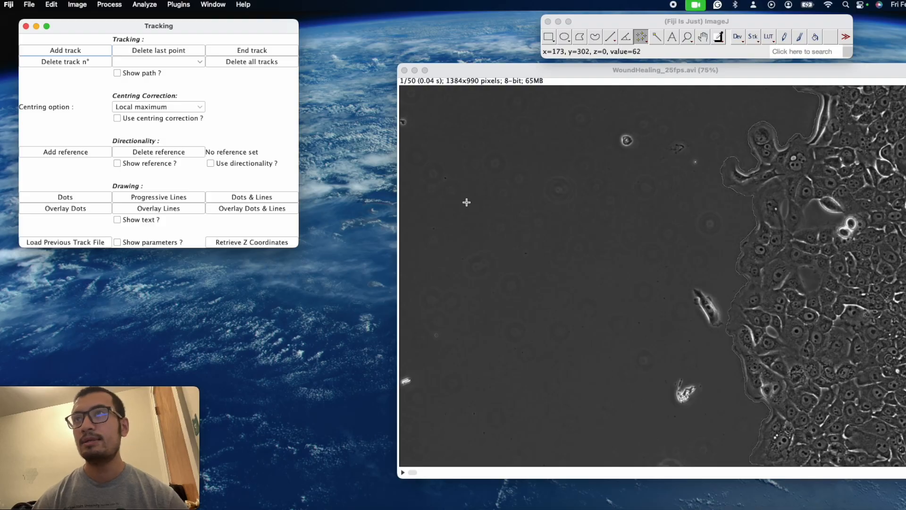
{"action": "left_click_drag", "start_coordinate": [788, 71], "coordinate": [724, 68]}
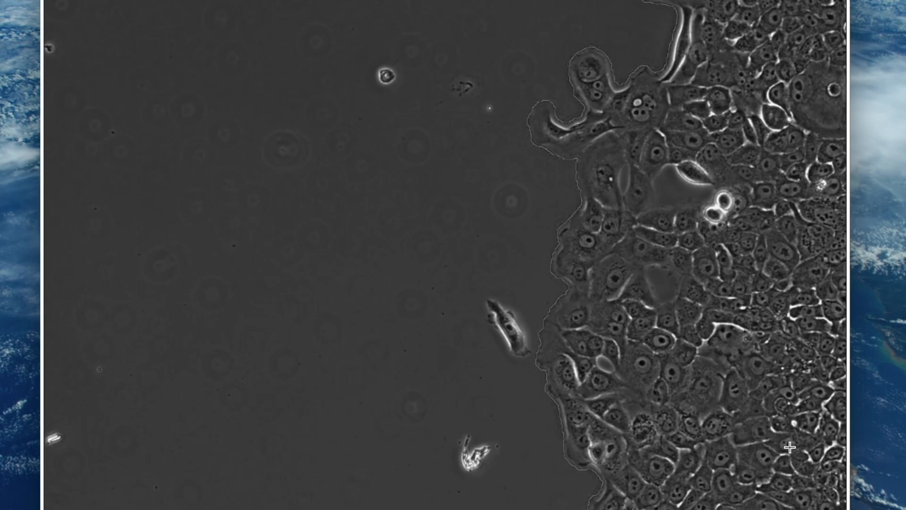
{"action": "left_click", "coordinate": [790, 447]}
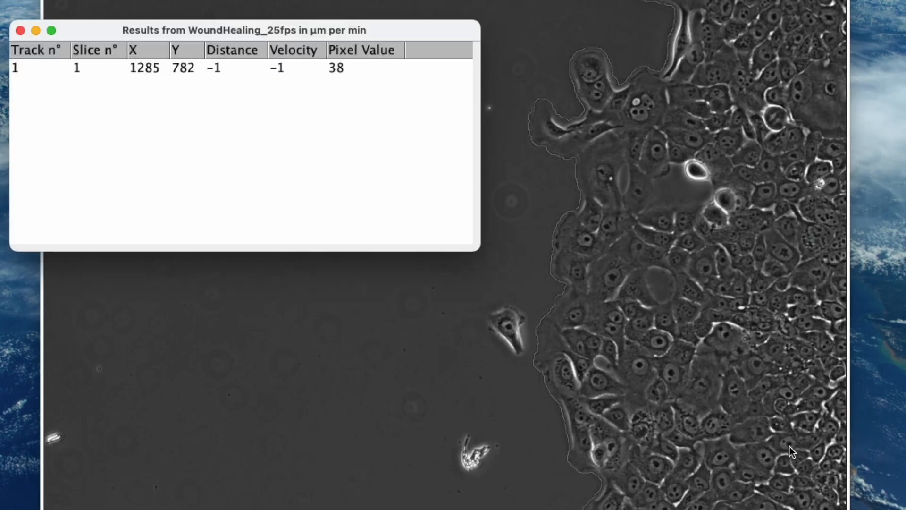
{"action": "left_click", "coordinate": [790, 446]}
{"action": "left_click", "coordinate": [790, 447]}
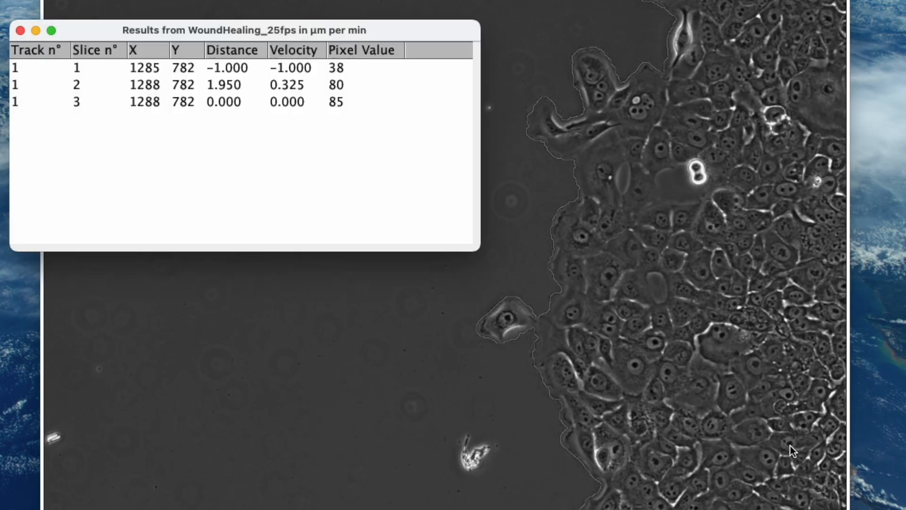
{"action": "left_click", "coordinate": [791, 446]}
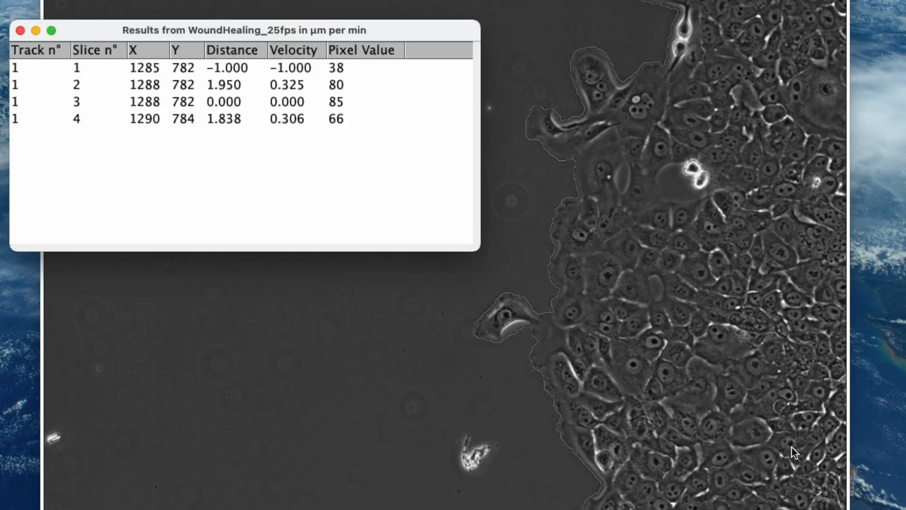
{"action": "left_click", "coordinate": [791, 441]}
{"action": "left_click", "coordinate": [791, 445]}
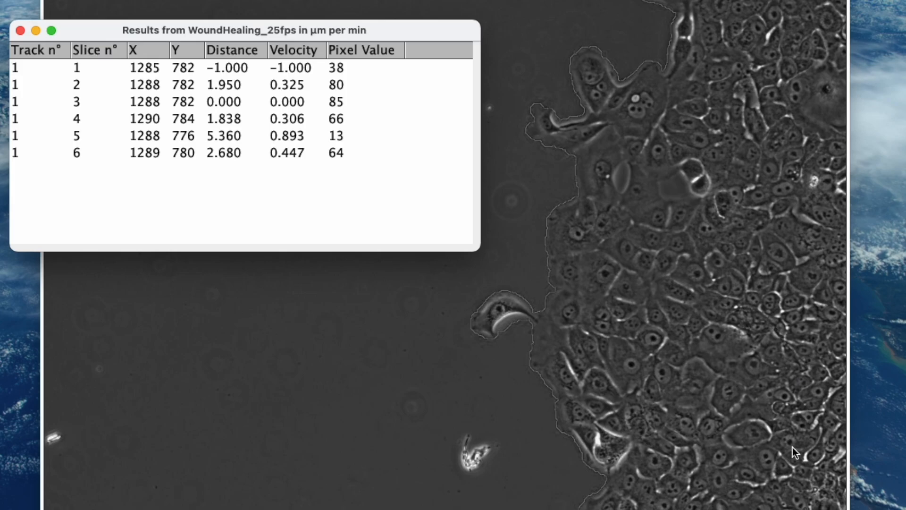
{"action": "left_click", "coordinate": [791, 446]}
{"action": "left_click", "coordinate": [791, 442]}
{"action": "left_click", "coordinate": [789, 440]}
{"action": "left_click", "coordinate": [786, 441]}
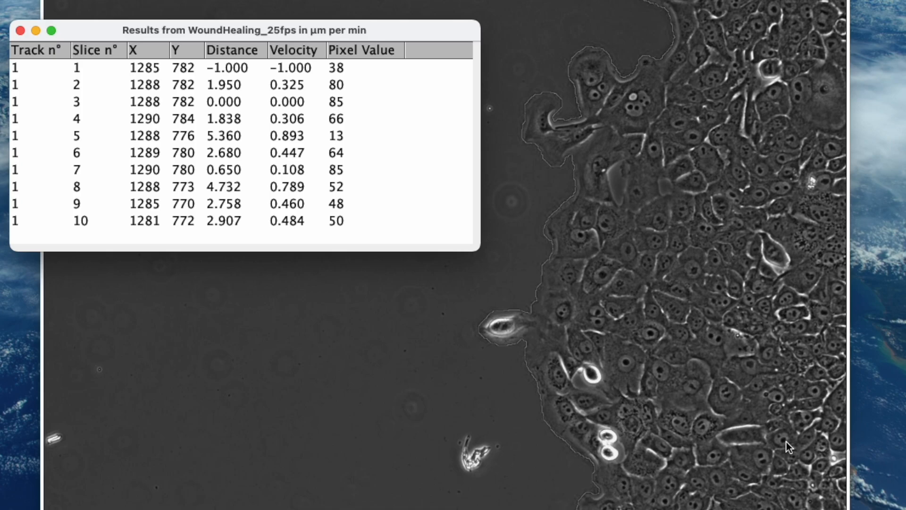
{"action": "left_click", "coordinate": [786, 441]}
{"action": "left_click", "coordinate": [785, 438]}
{"action": "left_click", "coordinate": [784, 441]}
{"action": "left_click", "coordinate": [783, 437]}
{"action": "left_click", "coordinate": [786, 439]}
{"action": "left_click", "coordinate": [786, 440]}
{"action": "left_click", "coordinate": [786, 436]}
{"action": "left_click", "coordinate": [784, 435]}
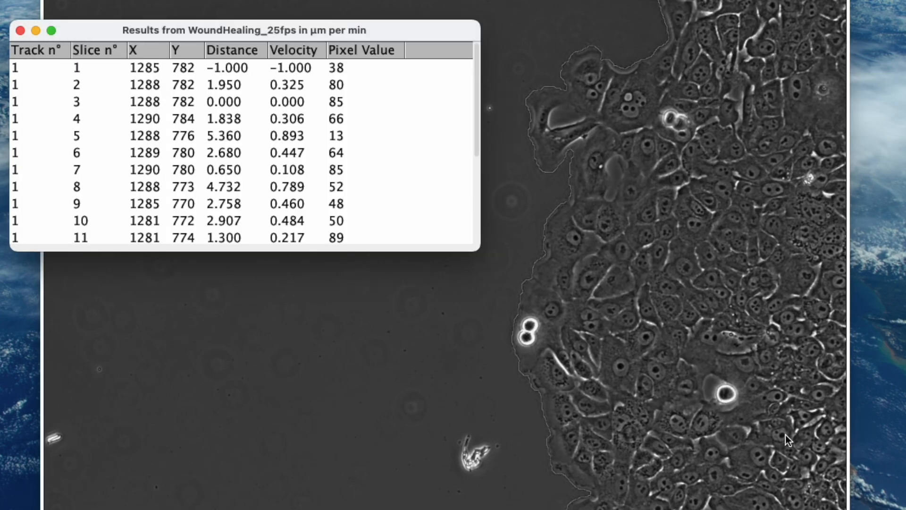
{"action": "left_click", "coordinate": [786, 435]}
{"action": "left_click", "coordinate": [784, 435]}
{"action": "left_click", "coordinate": [783, 435]}
{"action": "left_click", "coordinate": [781, 435]}
{"action": "left_click", "coordinate": [781, 435]}
{"action": "left_click", "coordinate": [779, 434]}
{"action": "left_click", "coordinate": [778, 434]}
{"action": "left_click", "coordinate": [776, 434]}
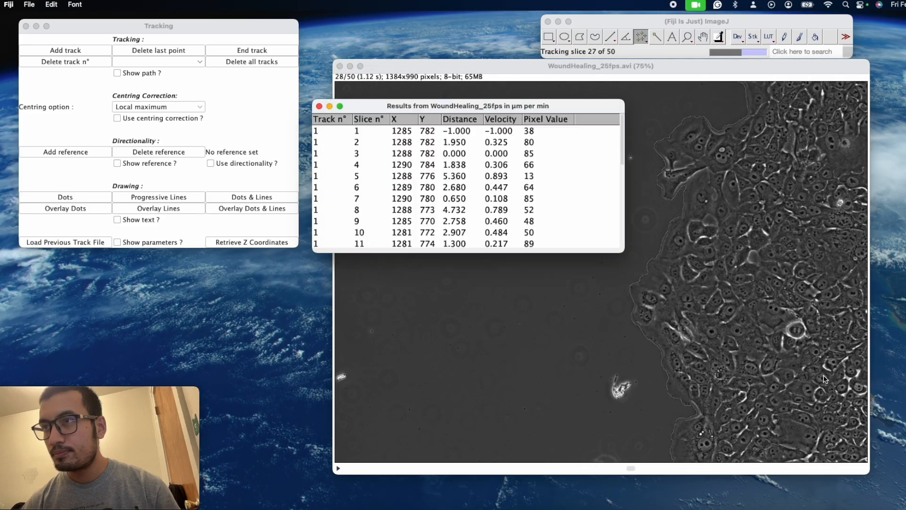
{"action": "left_click", "coordinate": [823, 377]}
{"action": "left_click", "coordinate": [823, 378]}
{"action": "left_click", "coordinate": [824, 379]}
{"action": "left_click", "coordinate": [825, 379]}
{"action": "left_click", "coordinate": [826, 380]}
{"action": "left_click", "coordinate": [826, 381]}
{"action": "left_click", "coordinate": [825, 380]}
{"action": "left_click", "coordinate": [823, 379]}
{"action": "left_click", "coordinate": [824, 379]}
{"action": "left_click", "coordinate": [825, 381]}
{"action": "left_click", "coordinate": [825, 382]}
{"action": "left_click", "coordinate": [825, 382]}
{"action": "left_click", "coordinate": [826, 383]}
{"action": "left_click", "coordinate": [827, 386]}
{"action": "left_click", "coordinate": [829, 390]}
{"action": "left_click", "coordinate": [830, 393]}
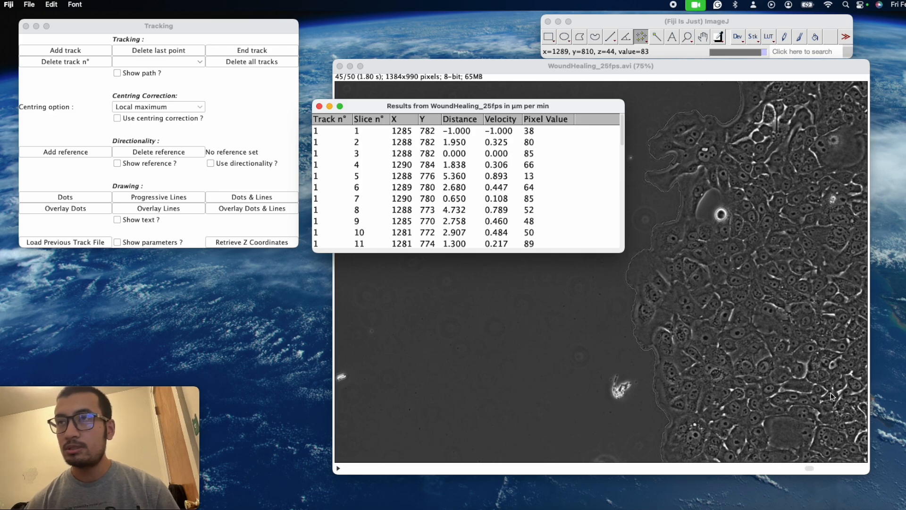
Select all rows of the tracking results table and copy them
{"action": "left_click", "coordinate": [474, 188]}
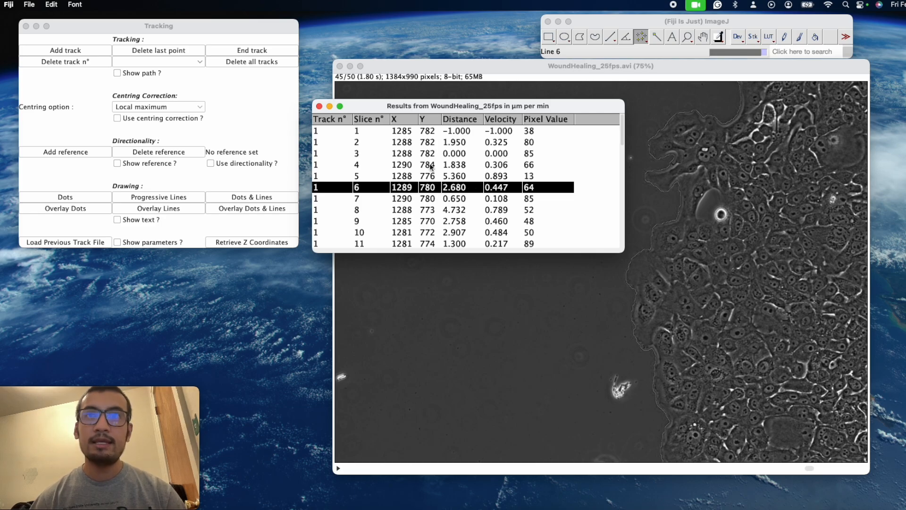
{"action": "key", "text": "super+a"}
{"action": "key", "text": "super+c"}
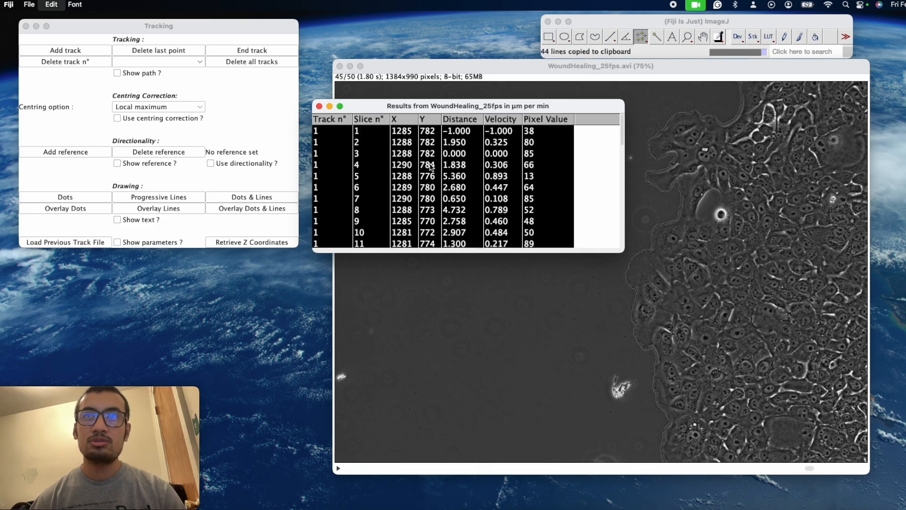
Switch to Microsoft Excel and paste the copied tracking results into a blank workbook starting at cell A1
{"action": "mouse_move", "coordinate": [39, 479]}
{"action": "key", "text": "F4"}
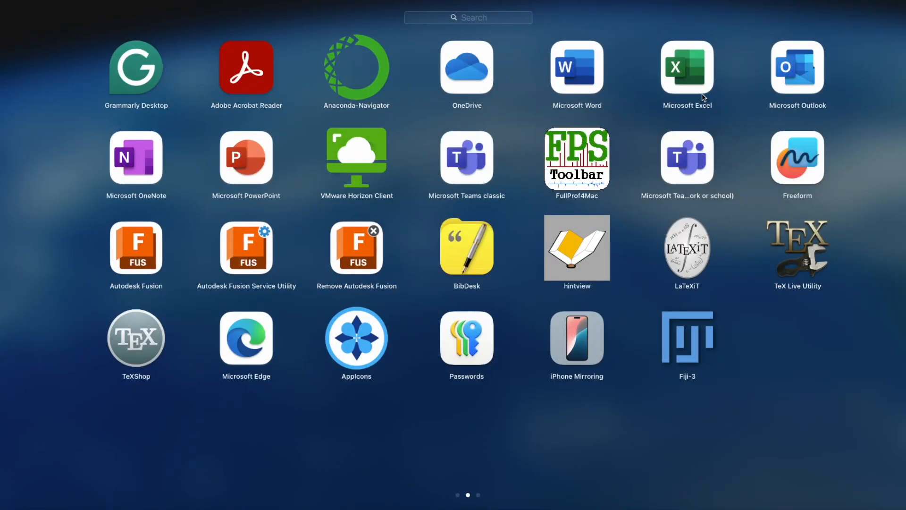
{"action": "key", "text": "Escape"}
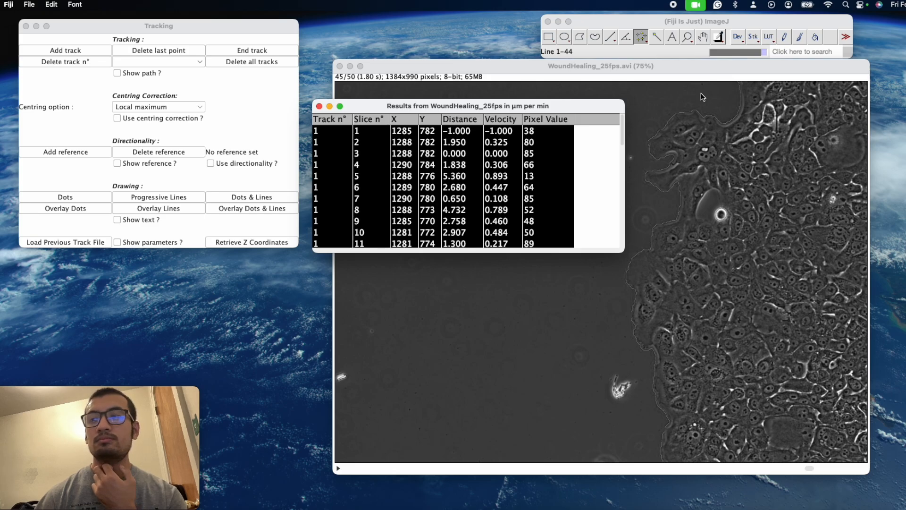
{"action": "left_click", "coordinate": [713, 4]}
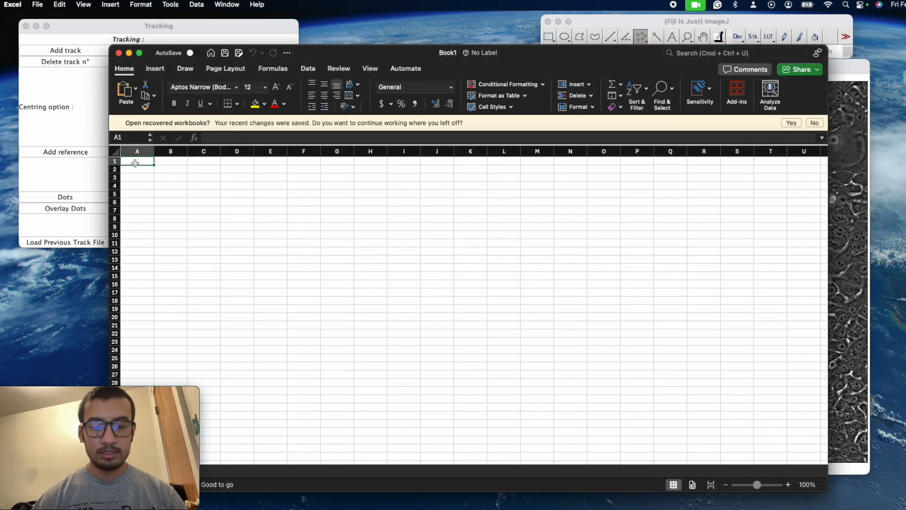
{"action": "key", "text": "super+v"}
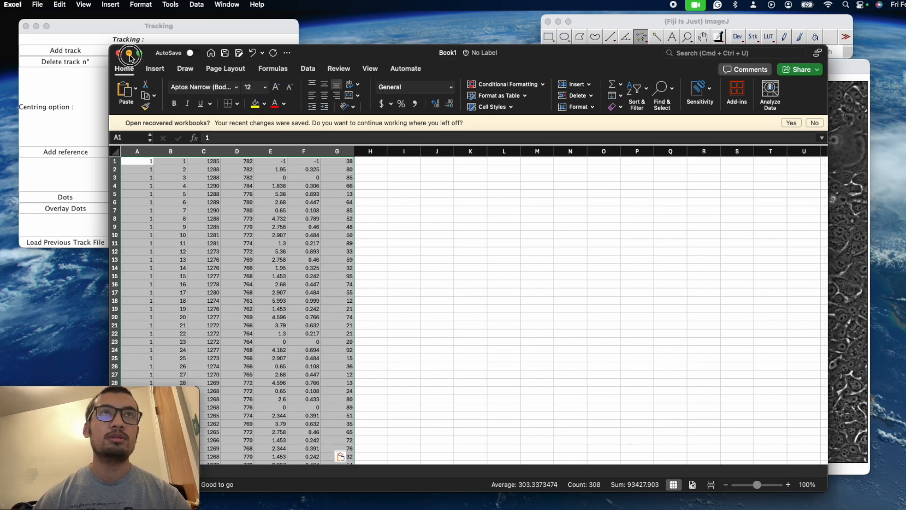
Return to Fiji, close the results table of the first tracked cell and delete all its track measurements
{"action": "left_click", "coordinate": [129, 54]}
{"action": "left_click", "coordinate": [382, 105]}
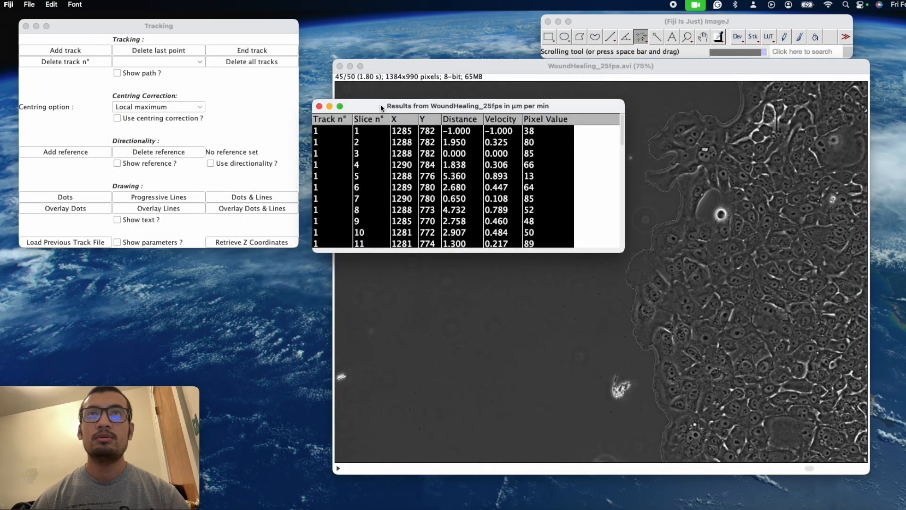
{"action": "left_click", "coordinate": [320, 106]}
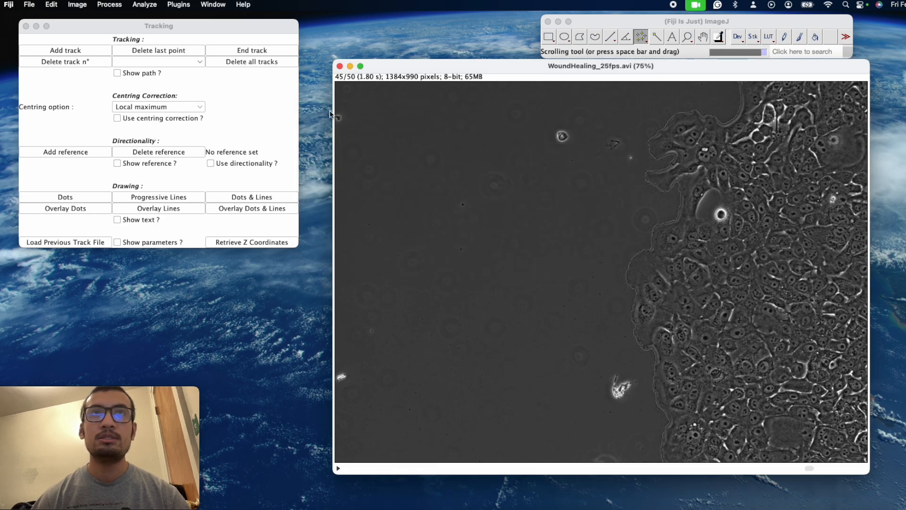
{"action": "left_click", "coordinate": [261, 61]}
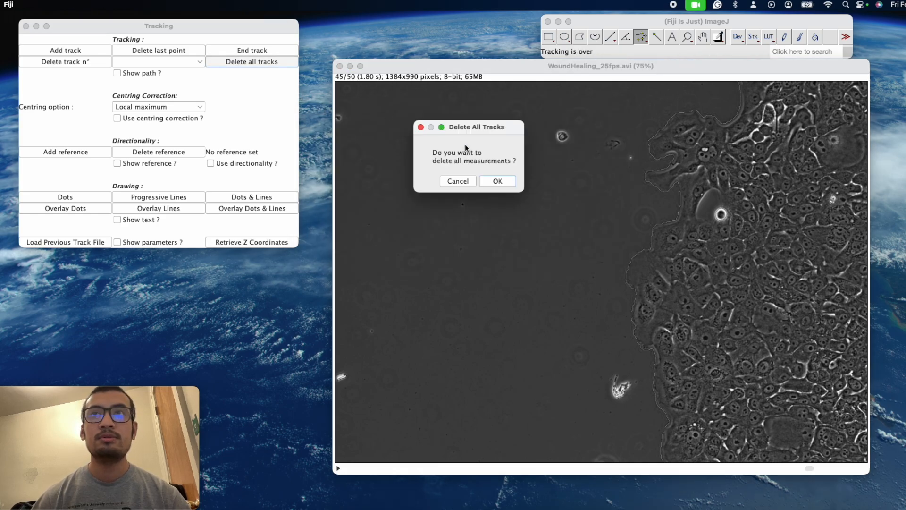
{"action": "left_click", "coordinate": [501, 182]}
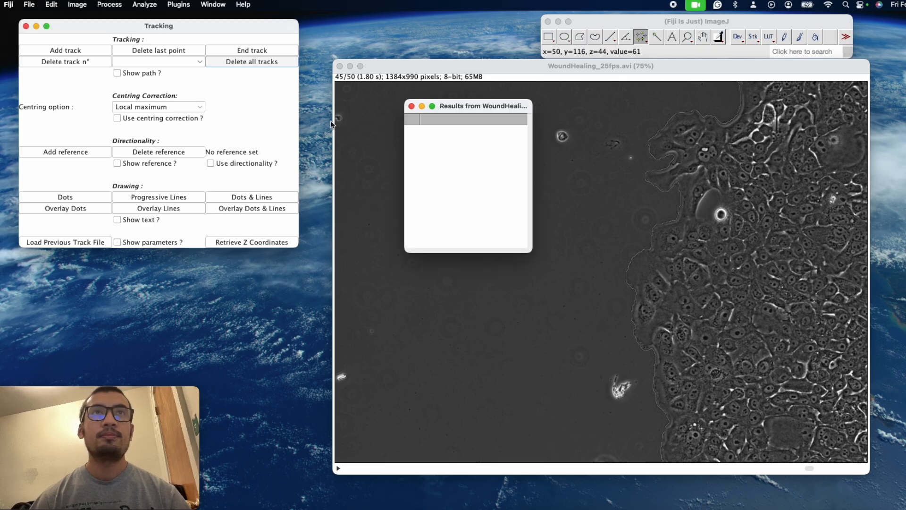
{"action": "left_click", "coordinate": [412, 108]}
Add a track and mark a cell near the lower-right corner of the video in slices 1 to 3
{"action": "left_click", "coordinate": [83, 51]}
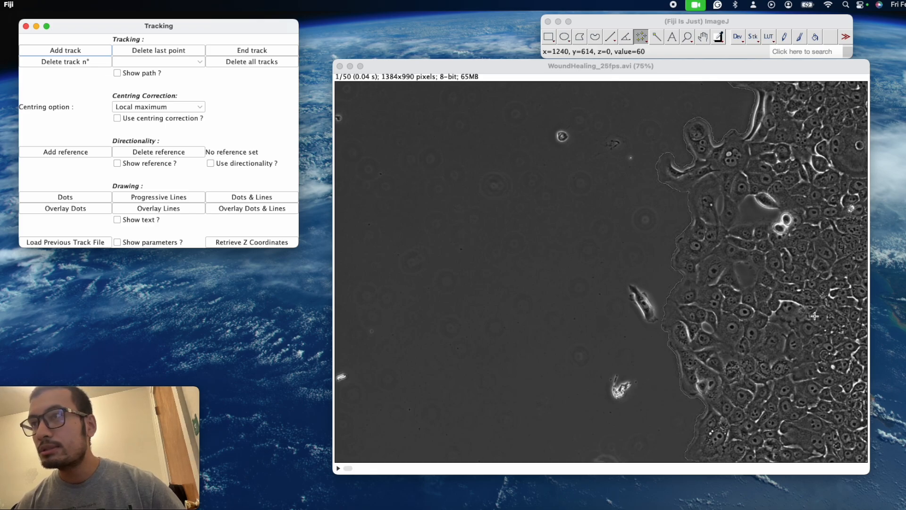
{"action": "left_click", "coordinate": [856, 426]}
{"action": "left_click", "coordinate": [855, 428]}
{"action": "left_click", "coordinate": [857, 429]}
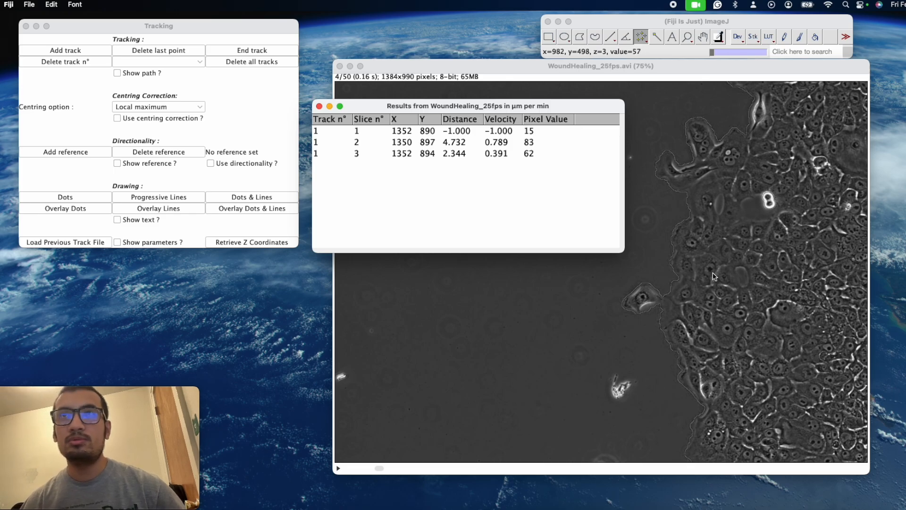
Select all three rows of the new tracking results and copy them
{"action": "left_click", "coordinate": [521, 152]}
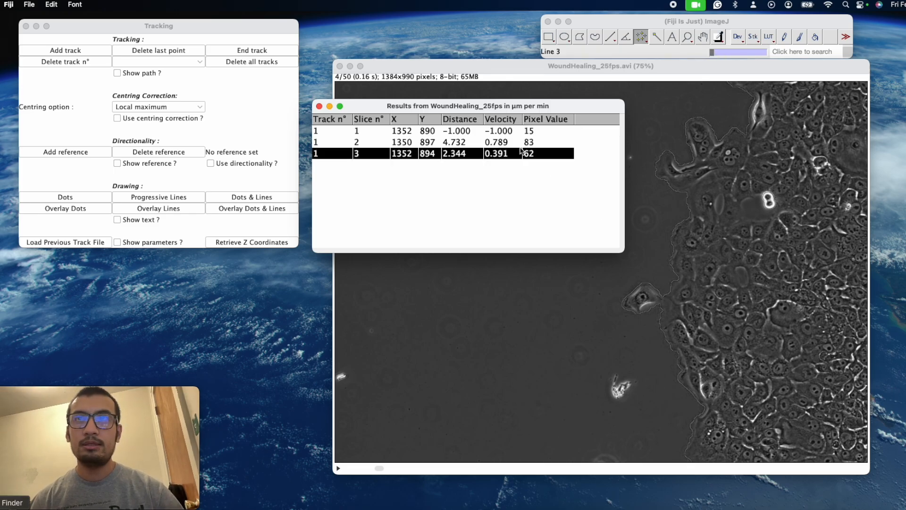
{"action": "left_click", "coordinate": [510, 170]}
{"action": "key", "text": "super+a"}
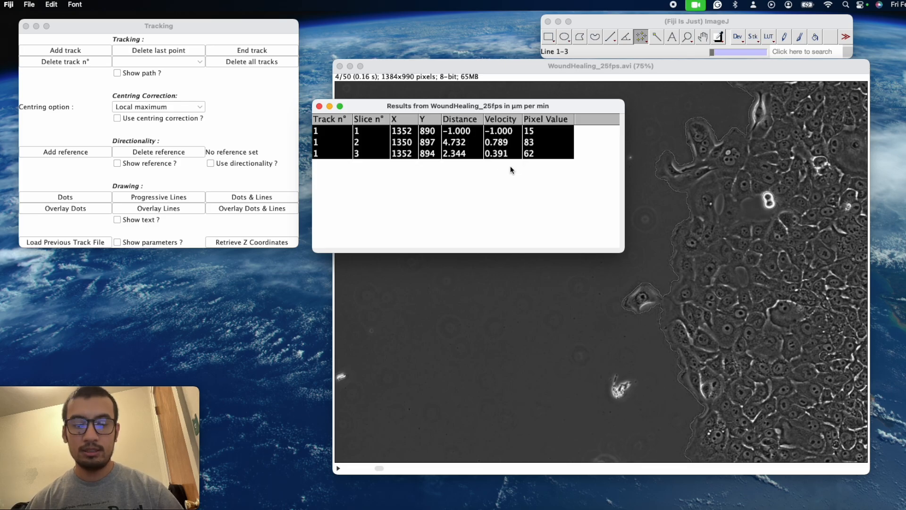
{"action": "key", "text": "super+c"}
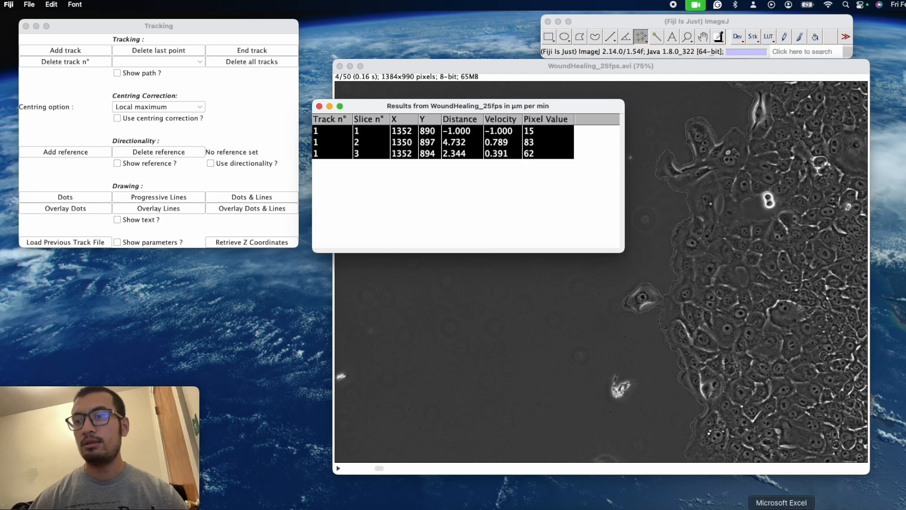
Switch to Microsoft Excel and paste the copied rows below the existing data starting at cell A46
{"action": "left_click", "coordinate": [737, 503]}
{"action": "scroll", "coordinate": [355, 380], "scroll_direction": "down", "scroll_amount": 10}
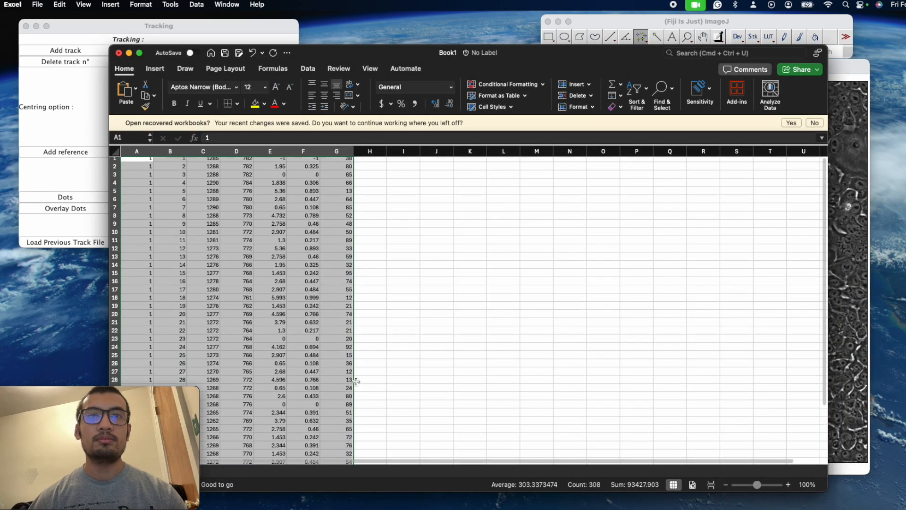
{"action": "scroll", "coordinate": [356, 380], "scroll_direction": "up", "scroll_amount": 4}
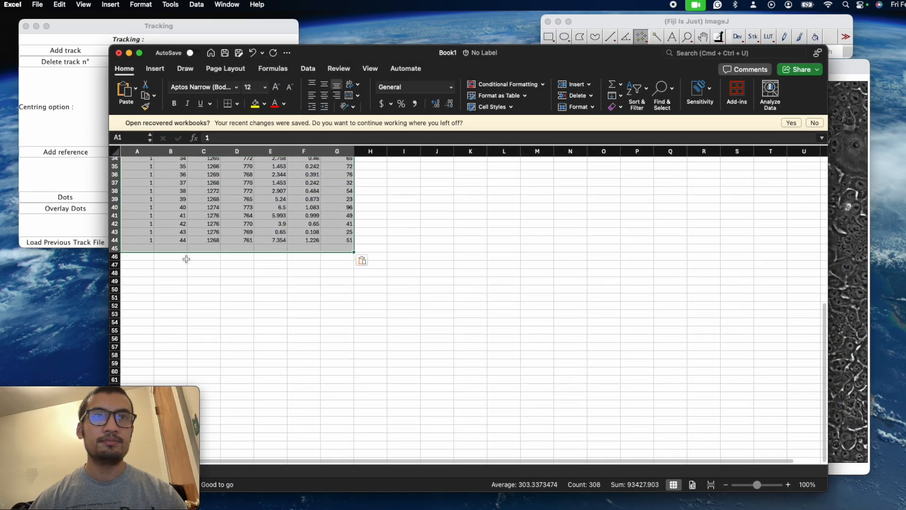
{"action": "left_click", "coordinate": [142, 257]}
{"action": "key", "text": "super+v"}
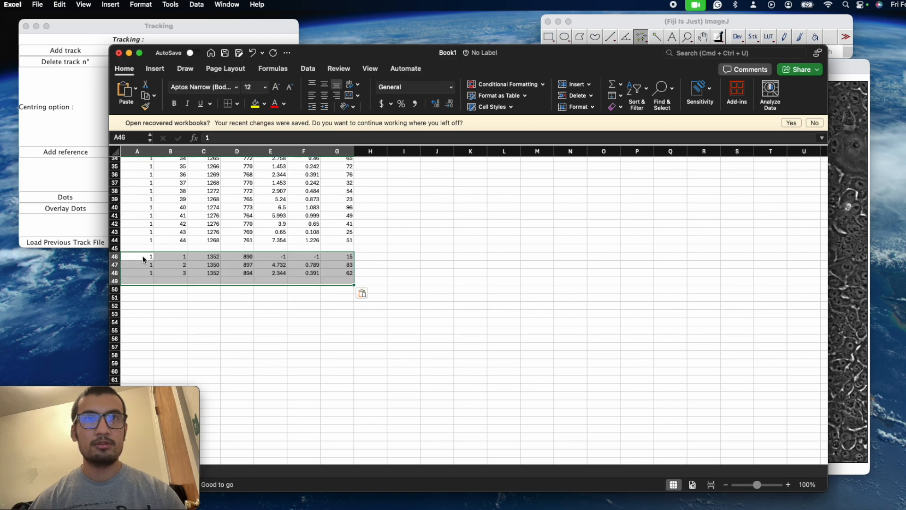
Delete the blank row 45 between the two pasted data sets
{"action": "left_click", "coordinate": [115, 249]}
{"action": "right_click", "coordinate": [116, 249]}
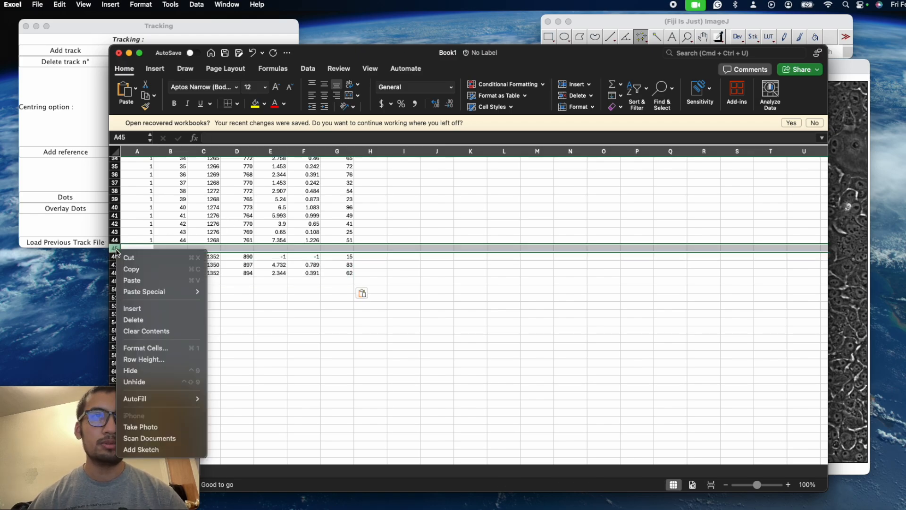
{"action": "left_click", "coordinate": [142, 280]}
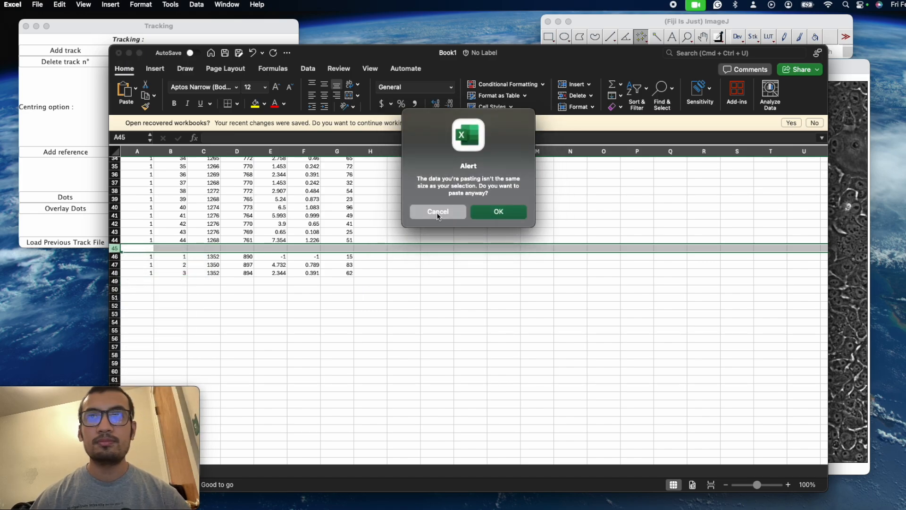
{"action": "left_click", "coordinate": [438, 211]}
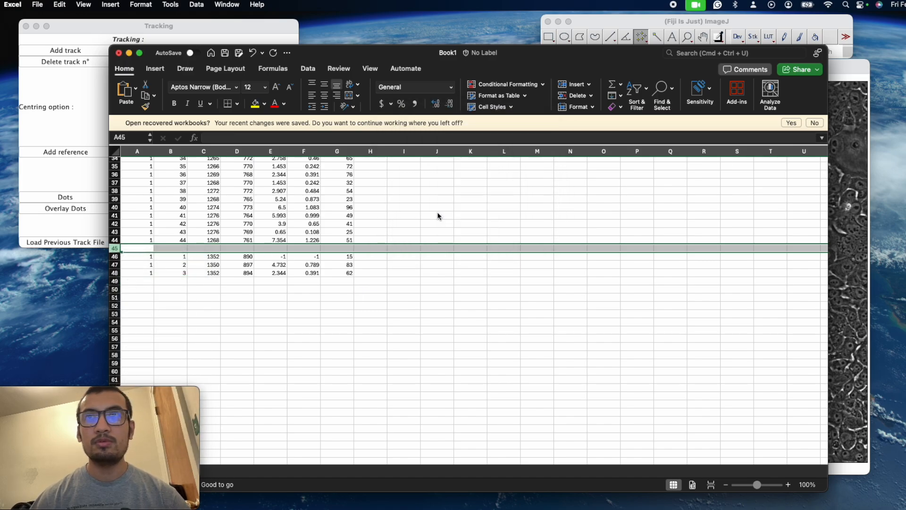
{"action": "right_click", "coordinate": [186, 250]}
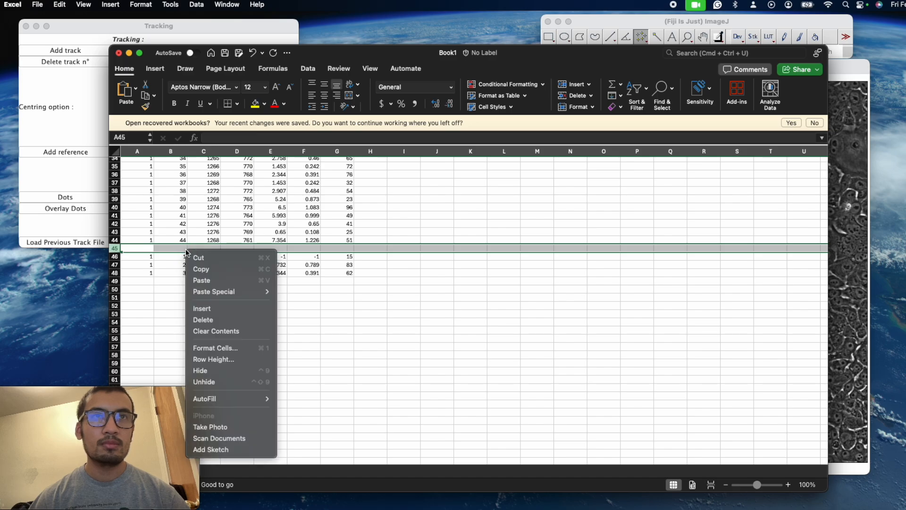
{"action": "left_click", "coordinate": [214, 320]}
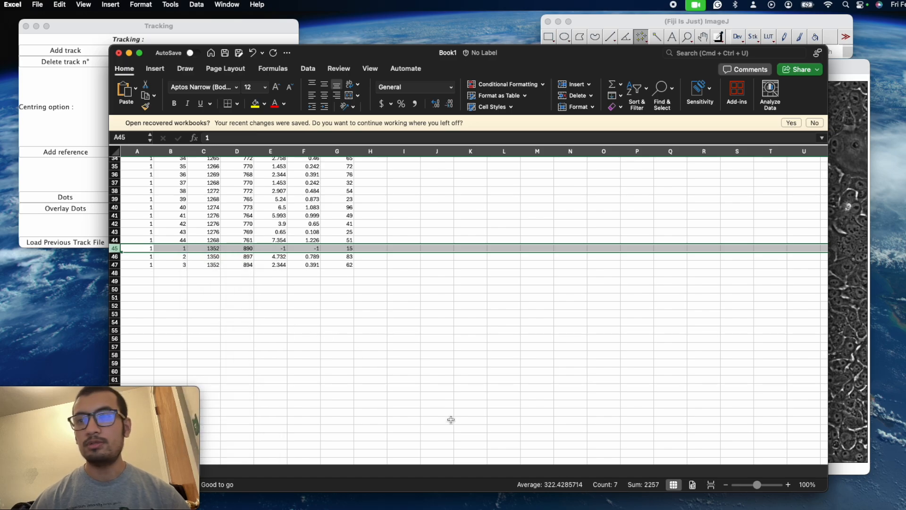
Go back to Fiji, close the three-row results table and clear all tracks, closing the emptied table too
{"action": "left_click", "coordinate": [129, 53]}
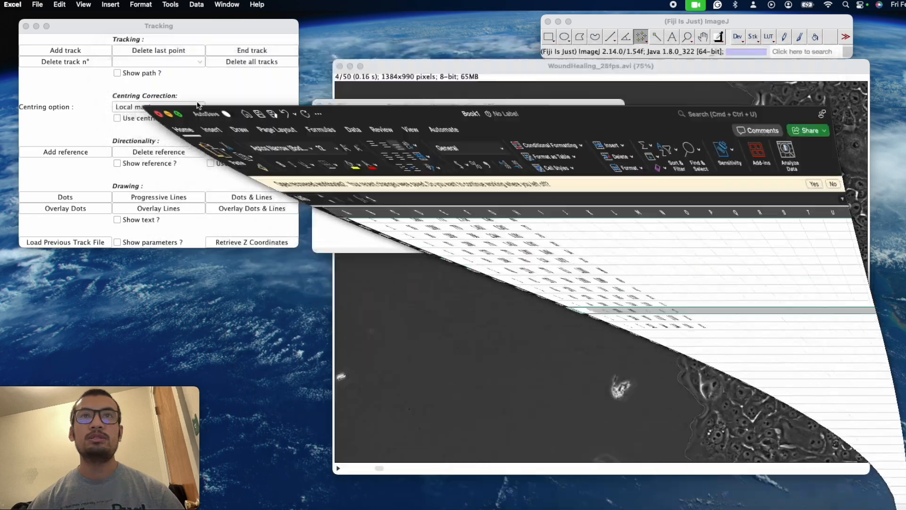
{"action": "left_click", "coordinate": [319, 108]}
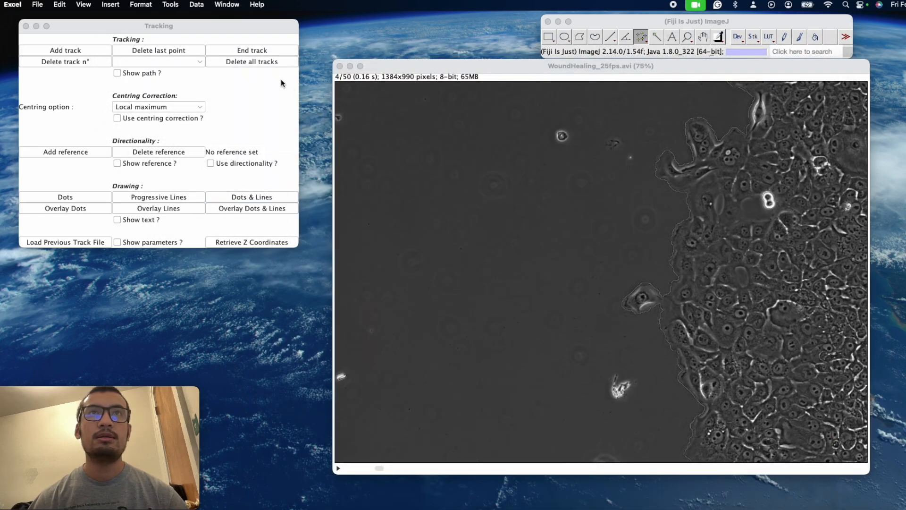
{"action": "left_click", "coordinate": [262, 61]}
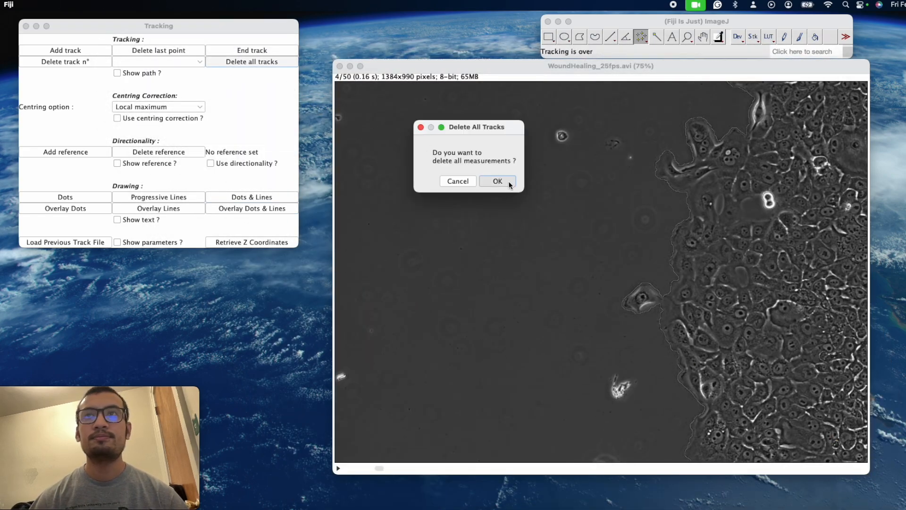
{"action": "left_click", "coordinate": [500, 182]}
{"action": "left_click", "coordinate": [411, 108]}
Add a track and mark a cell slightly inside the wound edge, below mid-height, in every frame through slice 50
{"action": "left_click", "coordinate": [63, 50]}
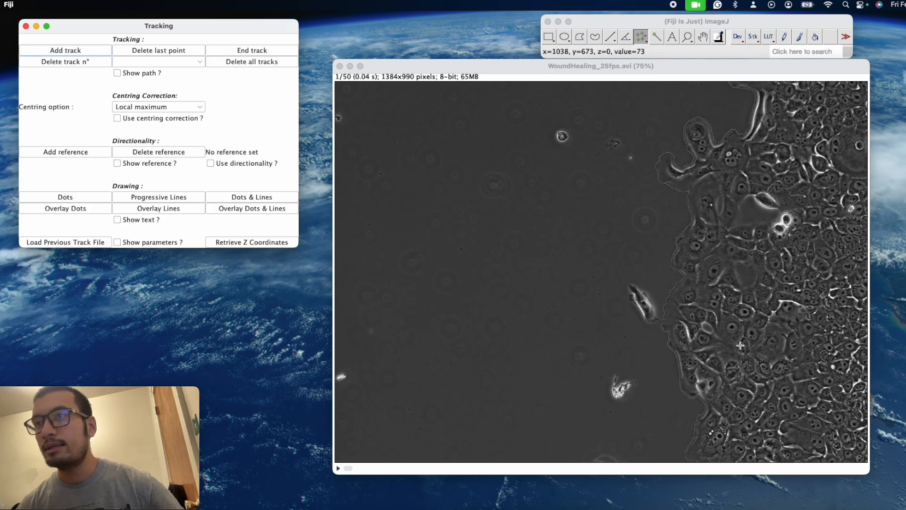
{"action": "left_click", "coordinate": [732, 327]}
{"action": "left_click", "coordinate": [733, 327]}
{"action": "left_click", "coordinate": [733, 328]}
{"action": "left_click", "coordinate": [729, 330]}
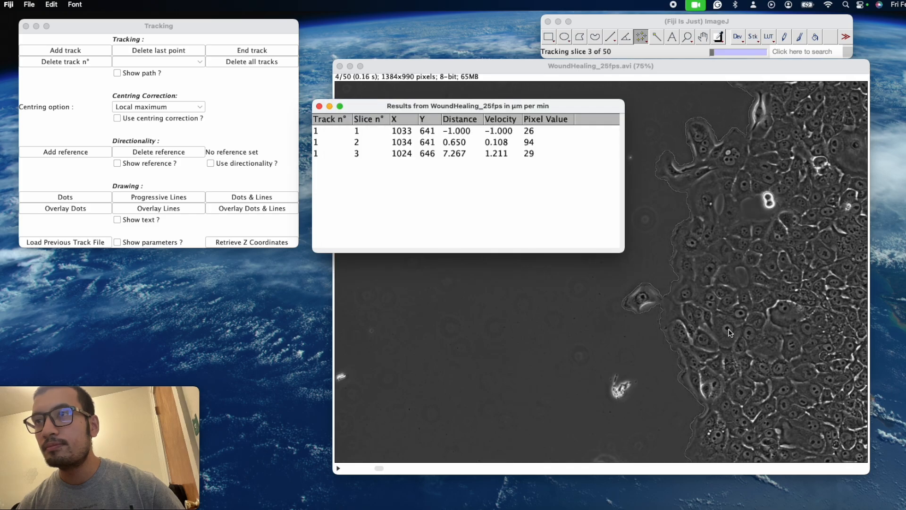
{"action": "left_click", "coordinate": [729, 329]}
{"action": "left_click", "coordinate": [727, 329]}
{"action": "left_click", "coordinate": [727, 328]}
{"action": "left_click", "coordinate": [726, 328]}
{"action": "left_click", "coordinate": [725, 328]}
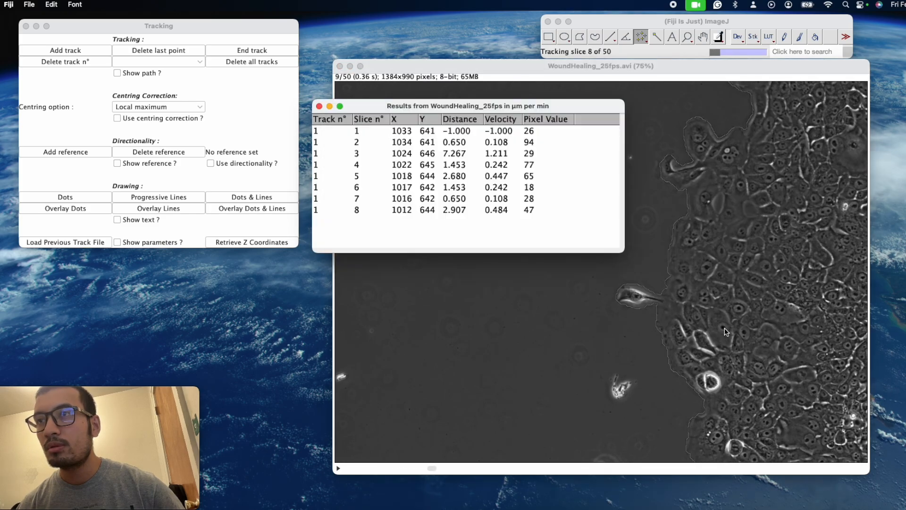
{"action": "left_click", "coordinate": [725, 330]}
{"action": "left_click", "coordinate": [724, 328]}
{"action": "left_click", "coordinate": [724, 328]}
{"action": "left_click", "coordinate": [722, 328]}
{"action": "left_click", "coordinate": [721, 328]}
{"action": "left_click", "coordinate": [721, 327]}
{"action": "left_click", "coordinate": [720, 327]}
{"action": "left_click", "coordinate": [718, 329]}
{"action": "left_click", "coordinate": [723, 332]}
{"action": "left_click", "coordinate": [723, 333]}
{"action": "left_click", "coordinate": [722, 333]}
{"action": "left_click", "coordinate": [721, 334]}
{"action": "left_click", "coordinate": [720, 333]}
{"action": "left_click", "coordinate": [720, 334]}
{"action": "left_click", "coordinate": [720, 334]}
{"action": "left_click", "coordinate": [718, 334]}
{"action": "left_click", "coordinate": [717, 333]}
{"action": "left_click", "coordinate": [712, 332]}
{"action": "left_click", "coordinate": [713, 333]}
{"action": "left_click", "coordinate": [713, 333]}
{"action": "left_click", "coordinate": [713, 333]}
{"action": "left_click", "coordinate": [713, 336]}
{"action": "left_click", "coordinate": [713, 337]}
{"action": "left_click", "coordinate": [713, 336]}
{"action": "left_click", "coordinate": [713, 337]}
{"action": "left_click", "coordinate": [714, 338]}
{"action": "left_click", "coordinate": [714, 338]}
{"action": "left_click", "coordinate": [713, 339]}
{"action": "left_click", "coordinate": [713, 340]}
{"action": "left_click", "coordinate": [713, 340]}
{"action": "left_click", "coordinate": [712, 341]}
{"action": "left_click", "coordinate": [711, 342]}
{"action": "left_click", "coordinate": [710, 342]}
{"action": "left_click", "coordinate": [710, 340]}
{"action": "left_click", "coordinate": [707, 338]}
{"action": "left_click", "coordinate": [706, 338]}
{"action": "left_click", "coordinate": [706, 339]}
{"action": "left_click", "coordinate": [707, 341]}
{"action": "left_click", "coordinate": [706, 339]}
{"action": "left_click", "coordinate": [706, 339]}
{"action": "left_click", "coordinate": [706, 340]}
{"action": "left_click", "coordinate": [706, 342]}
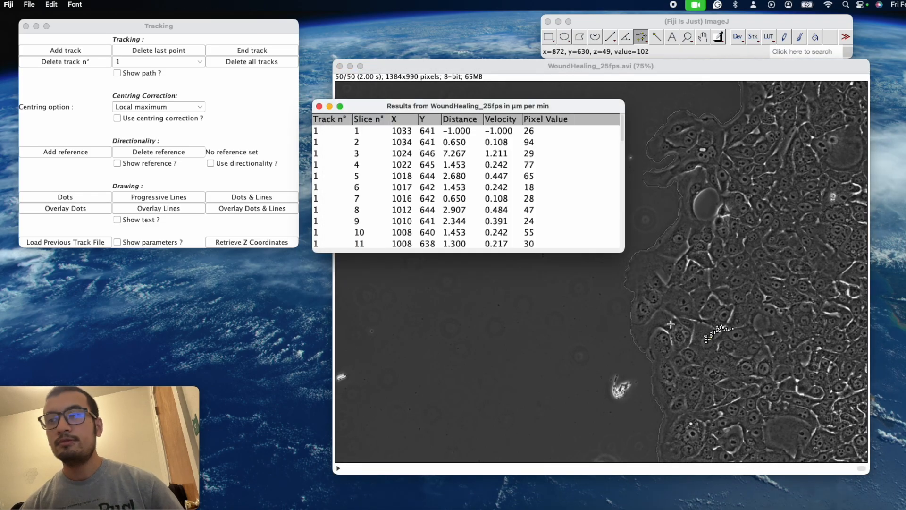
Copy all rows of the 50-slice results table and paste them into the Excel workbook starting at cell A48
{"action": "left_click", "coordinate": [461, 211]}
{"action": "key", "text": "super+a"}
{"action": "key", "text": "super+c"}
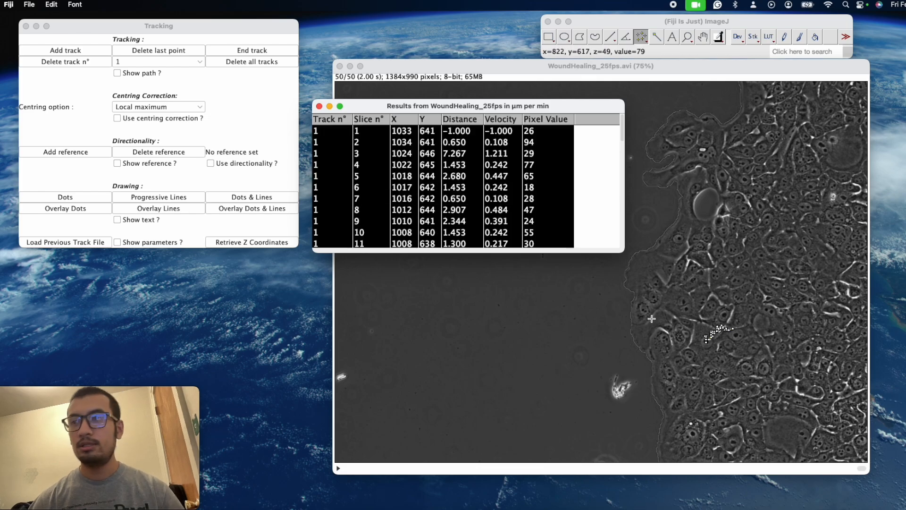
{"action": "left_click", "coordinate": [782, 508]}
{"action": "left_click", "coordinate": [139, 273]}
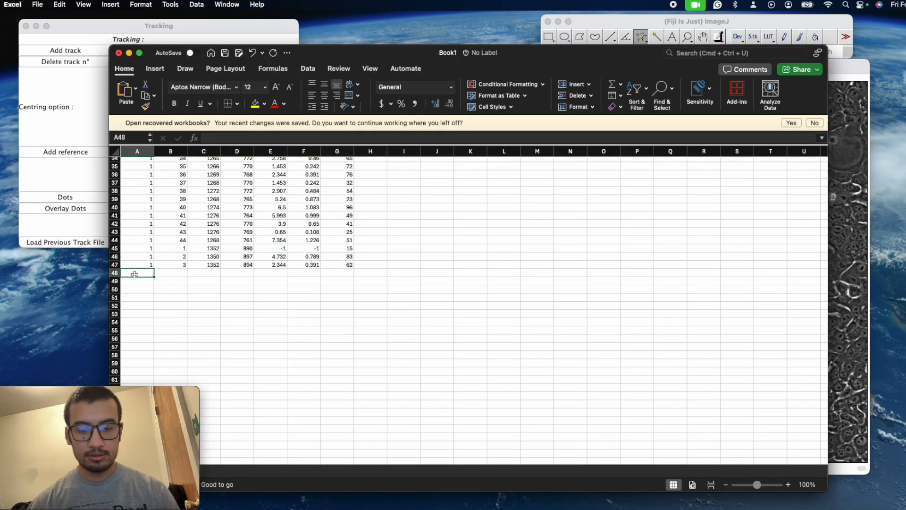
{"action": "key", "text": "super+v"}
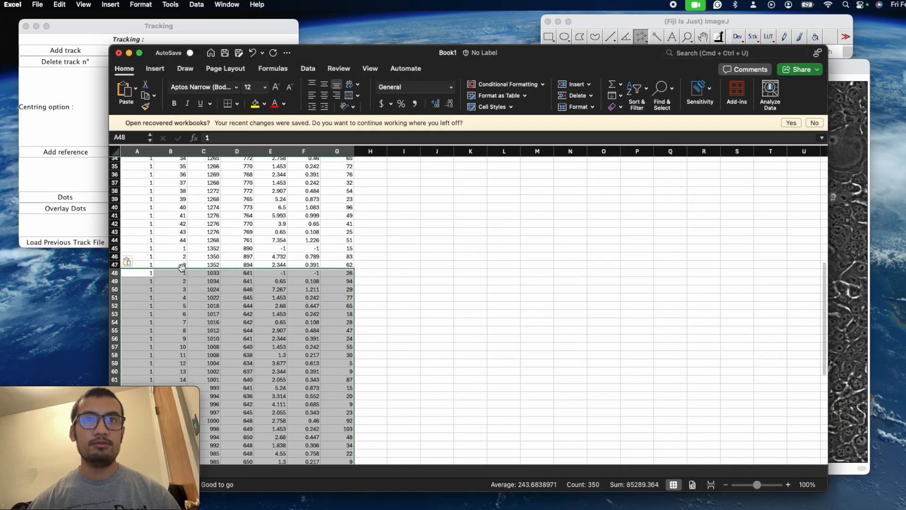
Return to Fiji, close the 50-slice results table and delete all tracks
{"action": "left_click", "coordinate": [129, 53]}
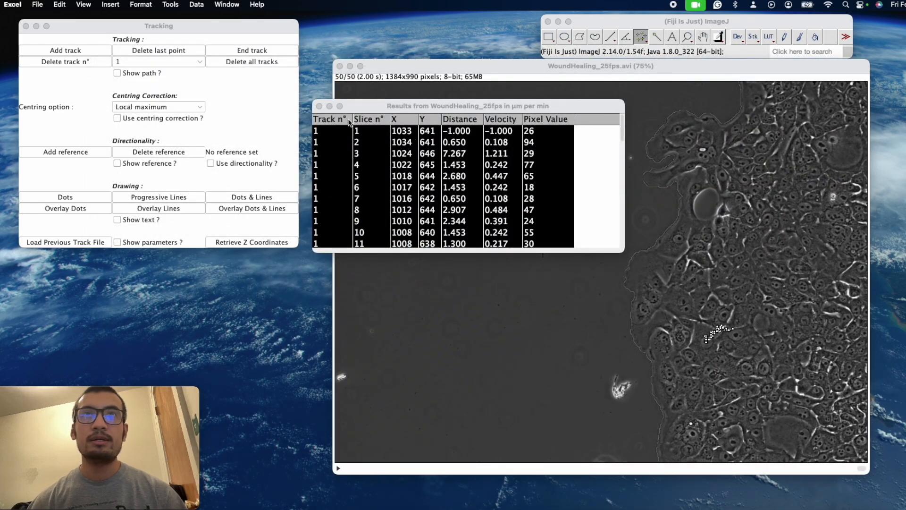
{"action": "left_click", "coordinate": [318, 106]}
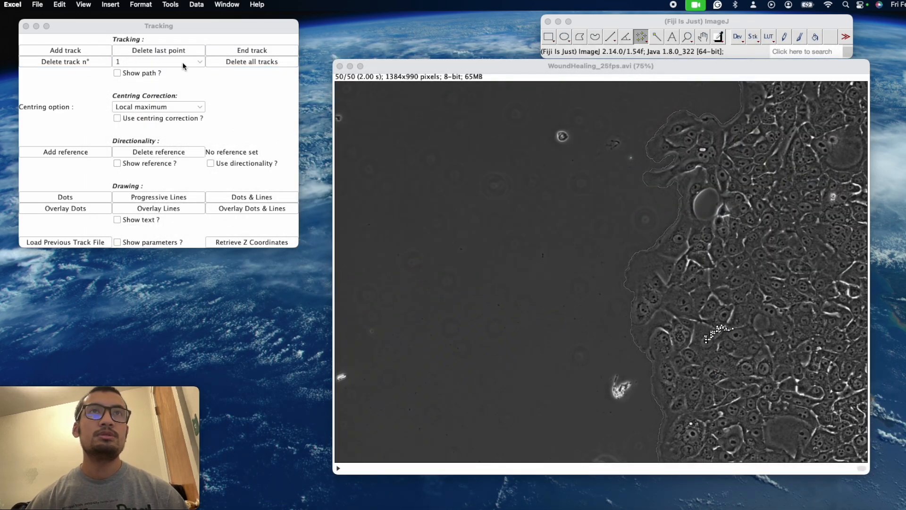
{"action": "left_click", "coordinate": [235, 63]}
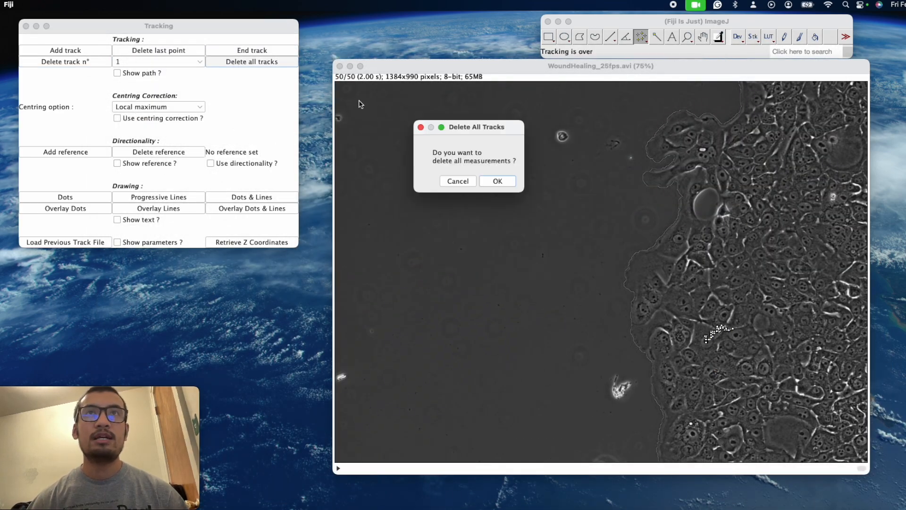
{"action": "left_click", "coordinate": [498, 181]}
Add a track and mark a cell near the sheet's upper right in every frame through slice 50
{"action": "left_click", "coordinate": [75, 51]}
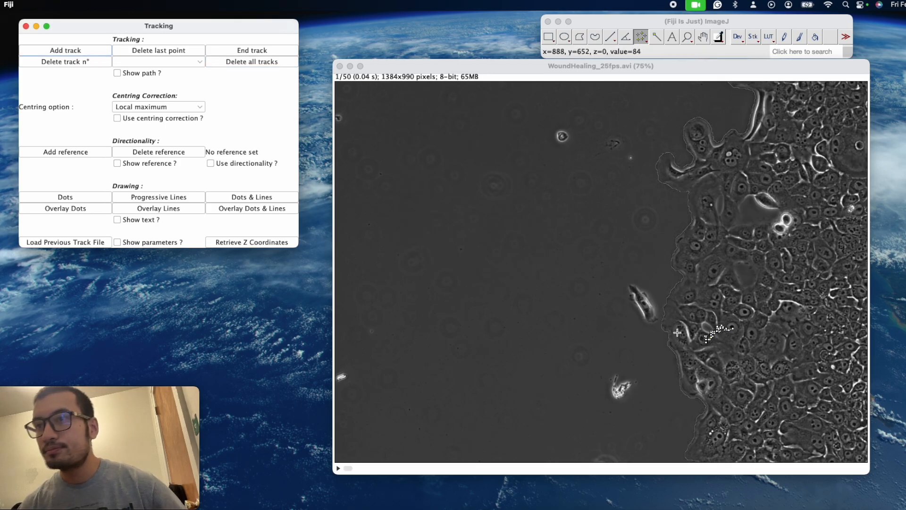
{"action": "left_click", "coordinate": [821, 99]}
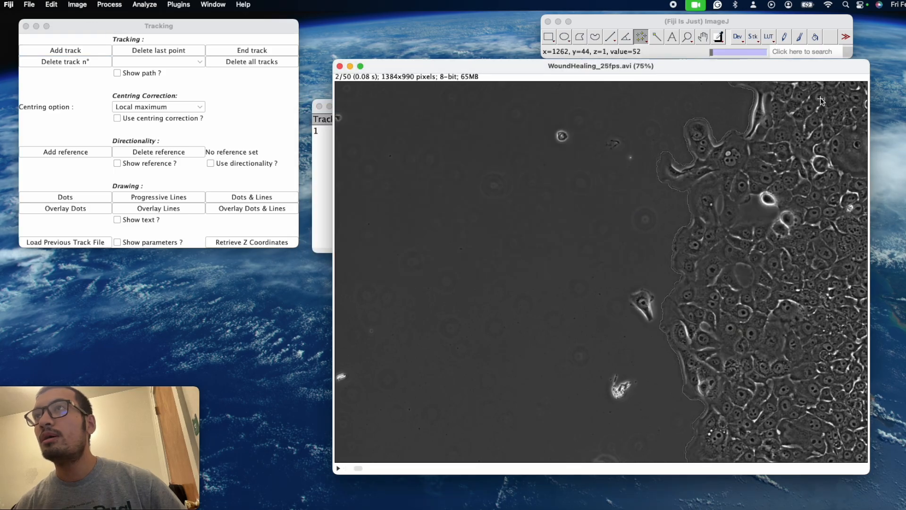
{"action": "double_click", "coordinate": [820, 98]}
{"action": "left_click", "coordinate": [822, 99]}
{"action": "left_click", "coordinate": [821, 99]}
{"action": "left_click", "coordinate": [822, 97]}
{"action": "left_click", "coordinate": [820, 95]}
{"action": "double_click", "coordinate": [820, 94]}
{"action": "left_click", "coordinate": [821, 94]}
{"action": "double_click", "coordinate": [821, 97]}
{"action": "double_click", "coordinate": [821, 95]}
{"action": "left_click", "coordinate": [820, 95]}
{"action": "double_click", "coordinate": [820, 95]}
{"action": "left_click", "coordinate": [820, 94]}
{"action": "double_click", "coordinate": [819, 93]}
{"action": "left_click", "coordinate": [818, 92]}
{"action": "left_click", "coordinate": [818, 92]}
{"action": "double_click", "coordinate": [820, 92]}
{"action": "left_click", "coordinate": [820, 92]}
{"action": "left_click", "coordinate": [819, 93]}
{"action": "left_click", "coordinate": [820, 94]}
{"action": "double_click", "coordinate": [819, 94]}
{"action": "left_click", "coordinate": [819, 95]}
{"action": "left_click", "coordinate": [819, 95]}
{"action": "double_click", "coordinate": [819, 94]}
{"action": "left_click", "coordinate": [818, 92]}
{"action": "left_click", "coordinate": [819, 92]}
{"action": "left_click", "coordinate": [817, 90]}
{"action": "left_click", "coordinate": [818, 90]}
{"action": "left_click", "coordinate": [817, 88]}
{"action": "left_click", "coordinate": [816, 87]}
{"action": "double_click", "coordinate": [816, 87]}
{"action": "left_click", "coordinate": [816, 87]}
{"action": "double_click", "coordinate": [815, 85]}
{"action": "left_click", "coordinate": [814, 83]}
{"action": "left_click", "coordinate": [815, 84]}
{"action": "left_click", "coordinate": [816, 85]}
{"action": "left_click", "coordinate": [817, 84]}
{"action": "left_click", "coordinate": [817, 86]}
Copy all rows of the upper-right cell's results, paste them into the Excel workbook at cell A98 and return to Fiji
{"action": "left_click", "coordinate": [506, 142]}
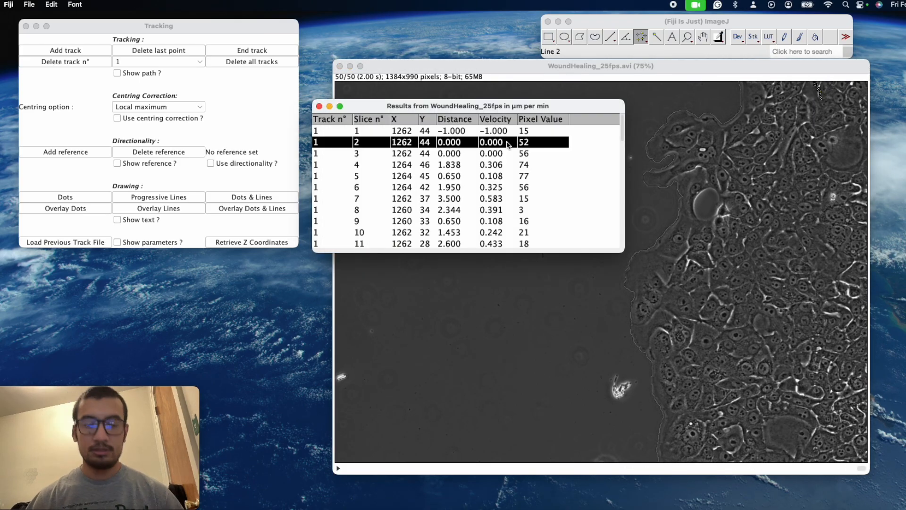
{"action": "key", "text": "super+a"}
{"action": "key", "text": "super+c"}
{"action": "key", "text": "super+Tab"}
{"action": "scroll", "coordinate": [521, 414], "scroll_direction": "down", "scroll_amount": 10}
{"action": "left_click", "coordinate": [138, 215]}
{"action": "key", "text": "super+v"}
{"action": "scroll", "coordinate": [437, 307], "scroll_direction": "up", "scroll_amount": 15}
{"action": "scroll", "coordinate": [437, 306], "scroll_direction": "down", "scroll_amount": 15}
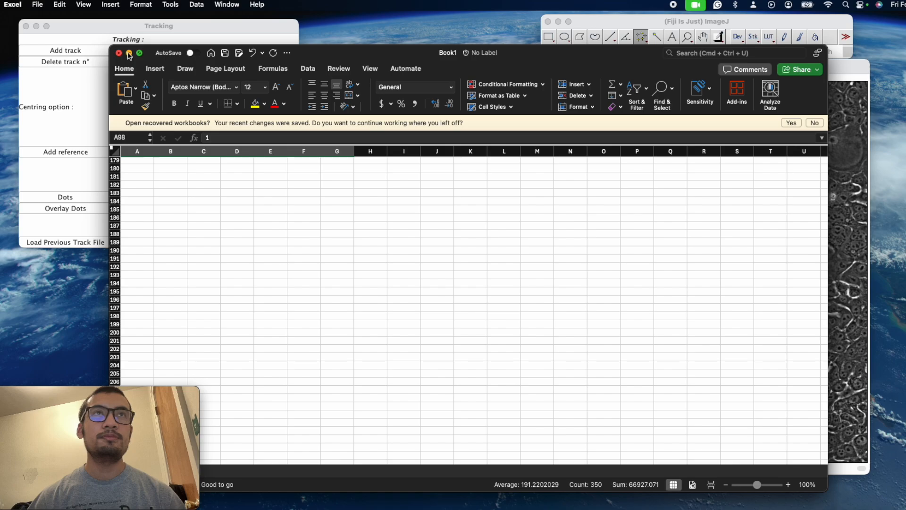
{"action": "left_click", "coordinate": [129, 53]}
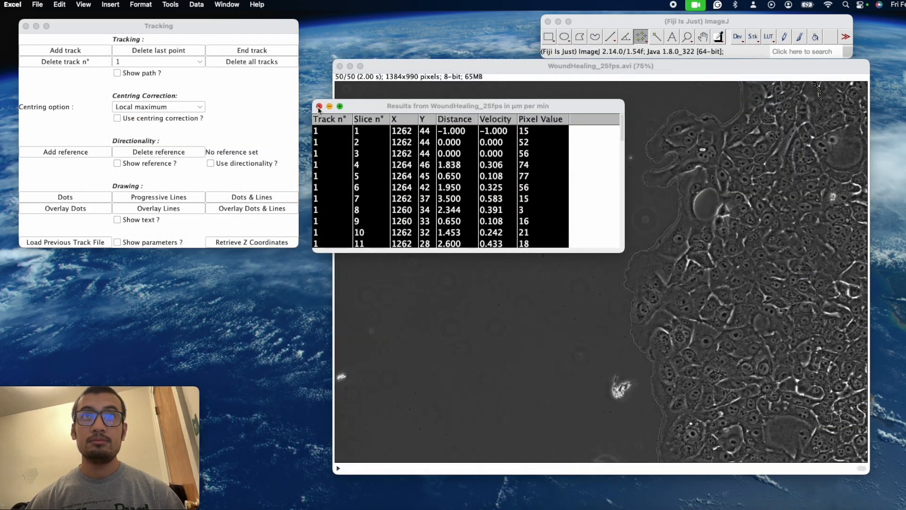
Close the upper-right cell's results table, delete all tracks and close the emptied results window
{"action": "left_click", "coordinate": [320, 106]}
{"action": "left_click", "coordinate": [274, 61]}
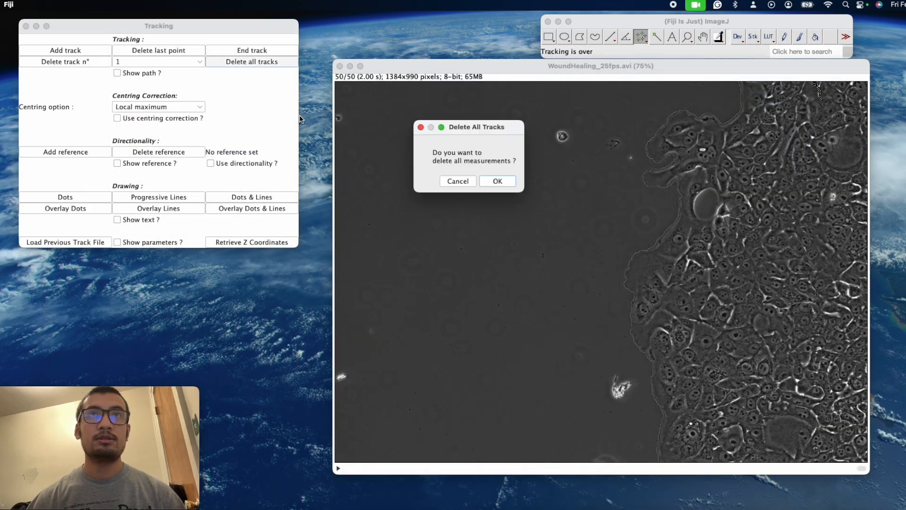
{"action": "left_click", "coordinate": [510, 185]}
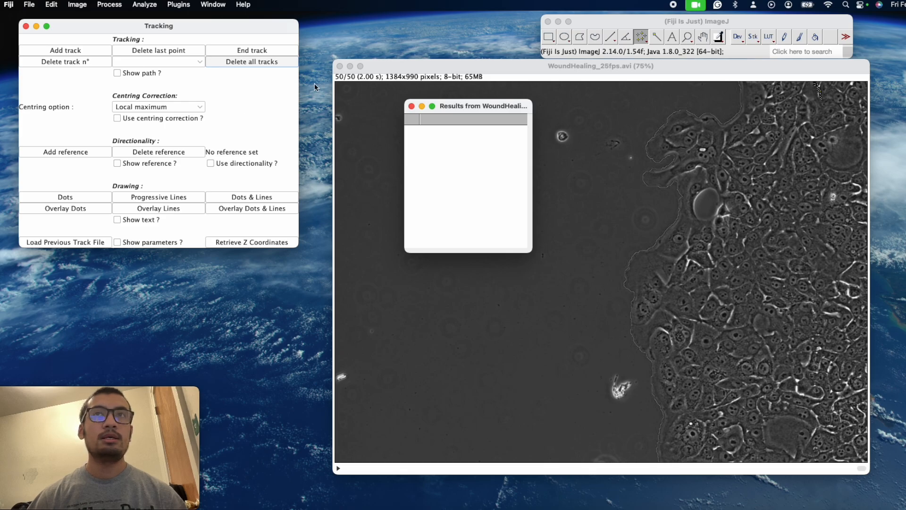
{"action": "left_click", "coordinate": [412, 108]}
Add a track and mark a cell near the middle of the cell sheet in every frame through slice 50
{"action": "left_click", "coordinate": [66, 50]}
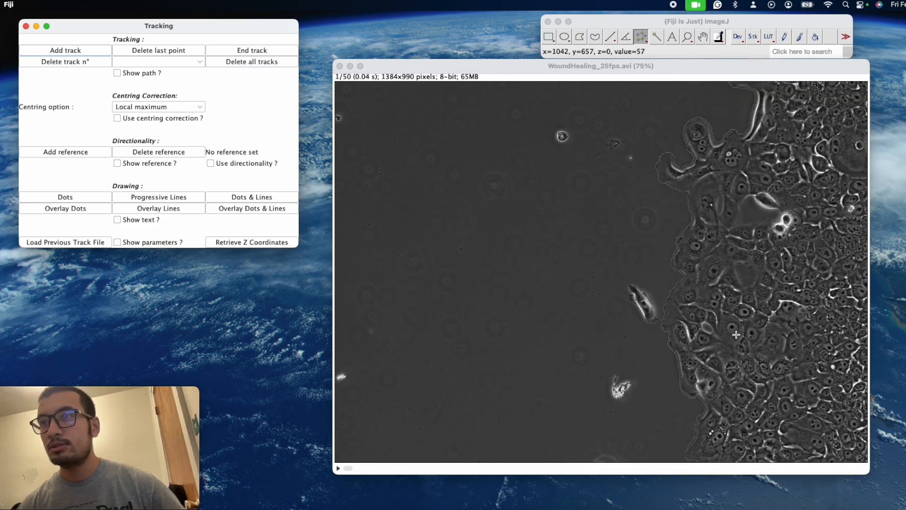
{"action": "left_click", "coordinate": [746, 312]}
{"action": "left_click", "coordinate": [746, 314]}
{"action": "left_click", "coordinate": [745, 311]}
{"action": "left_click", "coordinate": [739, 312]}
{"action": "left_click", "coordinate": [740, 313]}
{"action": "left_click", "coordinate": [740, 312]}
{"action": "left_click", "coordinate": [740, 311]}
{"action": "left_click", "coordinate": [740, 310]}
{"action": "left_click", "coordinate": [740, 312]}
{"action": "left_click", "coordinate": [739, 313]}
{"action": "left_click", "coordinate": [739, 312]}
{"action": "left_click", "coordinate": [740, 313]}
{"action": "left_click", "coordinate": [739, 314]}
{"action": "left_click", "coordinate": [739, 315]}
{"action": "left_click", "coordinate": [739, 316]}
{"action": "left_click", "coordinate": [739, 316]}
{"action": "left_click", "coordinate": [738, 316]}
{"action": "left_click", "coordinate": [735, 313]}
{"action": "left_click", "coordinate": [733, 310]}
{"action": "left_click", "coordinate": [730, 307]}
{"action": "left_click", "coordinate": [729, 308]}
{"action": "left_click", "coordinate": [730, 310]}
{"action": "left_click", "coordinate": [729, 311]}
{"action": "left_click", "coordinate": [728, 312]}
{"action": "left_click", "coordinate": [730, 312]}
{"action": "left_click", "coordinate": [731, 314]}
{"action": "left_click", "coordinate": [731, 315]}
{"action": "left_click", "coordinate": [731, 316]}
{"action": "left_click", "coordinate": [731, 318]}
{"action": "left_click", "coordinate": [729, 319]}
{"action": "left_click", "coordinate": [728, 320]}
{"action": "left_click", "coordinate": [728, 323]}
{"action": "left_click", "coordinate": [728, 318]}
{"action": "left_click", "coordinate": [726, 315]}
{"action": "left_click", "coordinate": [725, 314]}
{"action": "left_click", "coordinate": [725, 314]}
{"action": "left_click", "coordinate": [726, 315]}
{"action": "left_click", "coordinate": [726, 315]}
{"action": "left_click", "coordinate": [726, 315]}
Copy all rows of the mid-sheet cell's results, paste them into the Excel workbook at cell A148 and minimize the workbook
{"action": "left_click", "coordinate": [504, 201]}
{"action": "key", "text": "super+a"}
{"action": "key", "text": "super+c"}
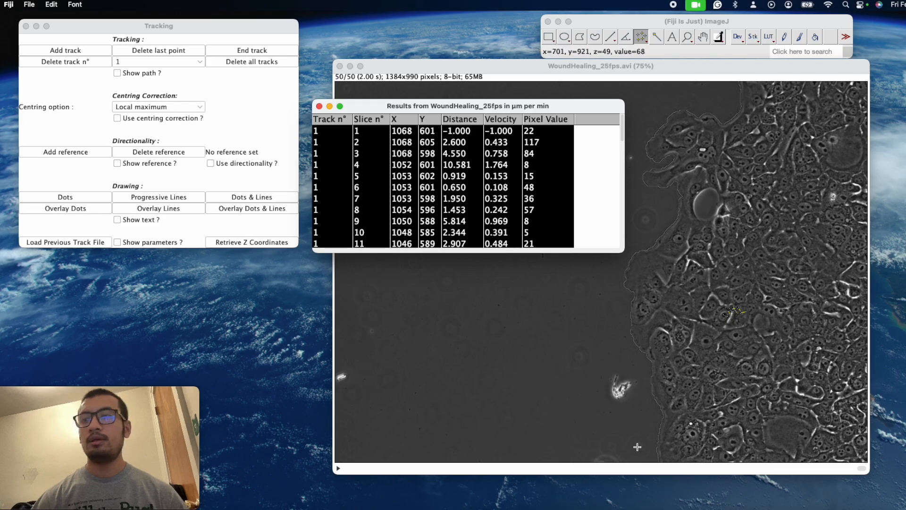
{"action": "key", "text": "super+Tab"}
{"action": "key", "text": "super+v"}
{"action": "left_click", "coordinate": [137, 289]}
{"action": "left_click", "coordinate": [136, 273]}
{"action": "key", "text": "super+v"}
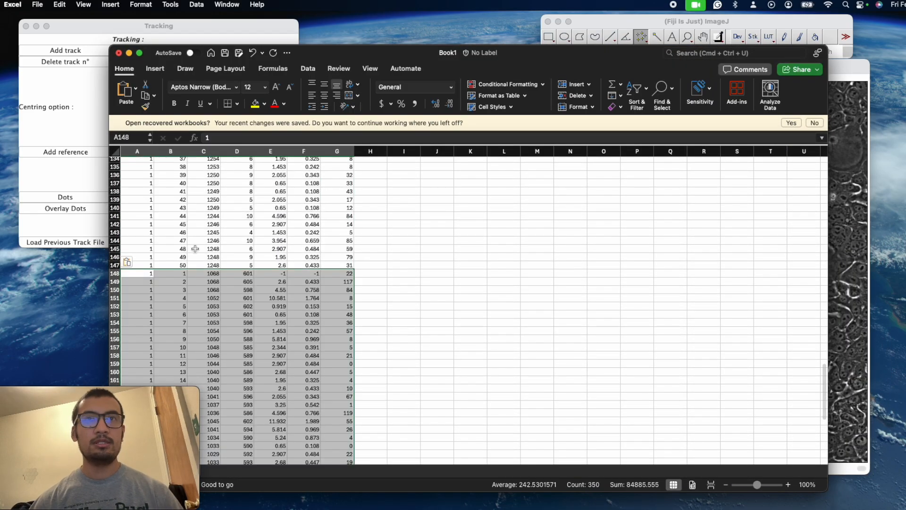
{"action": "scroll", "coordinate": [194, 249], "scroll_direction": "up", "scroll_amount": 15}
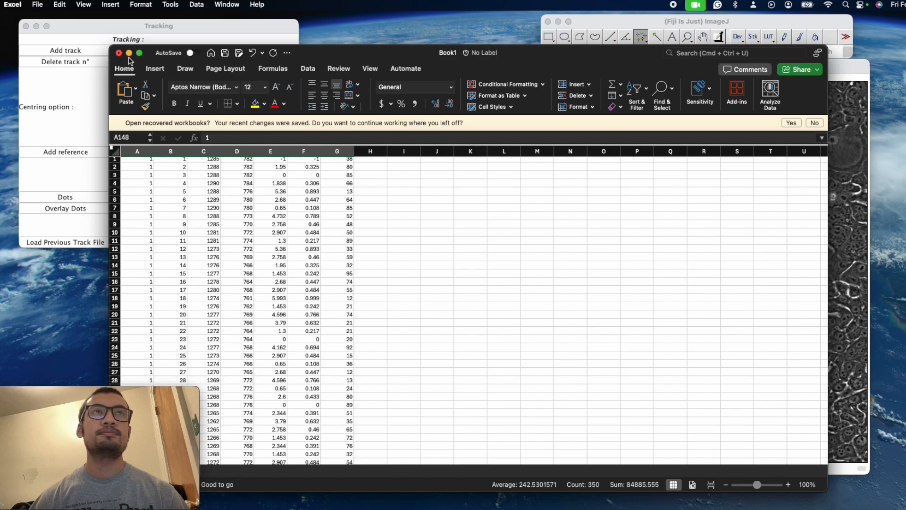
{"action": "left_click", "coordinate": [129, 53]}
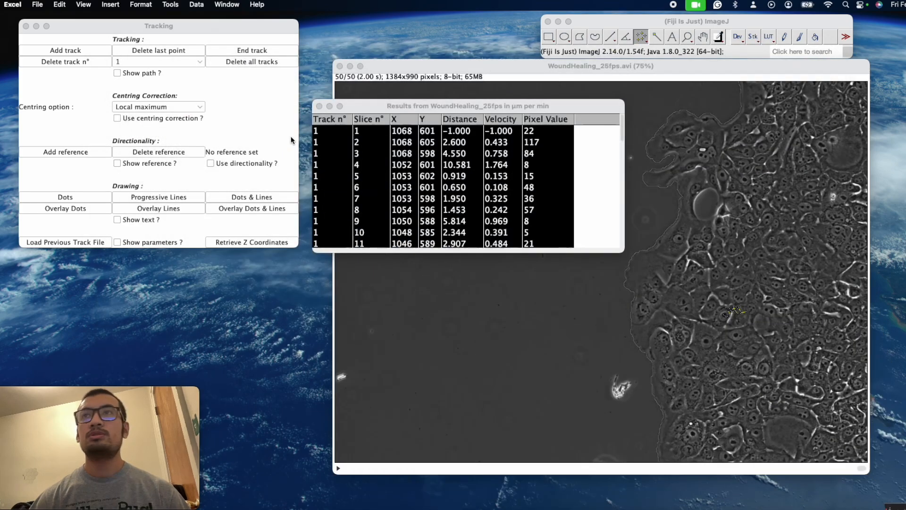
Close the results table, the Tracking window and the WoundHealing_25fps.avi video in Fiji
{"action": "left_click", "coordinate": [596, 186]}
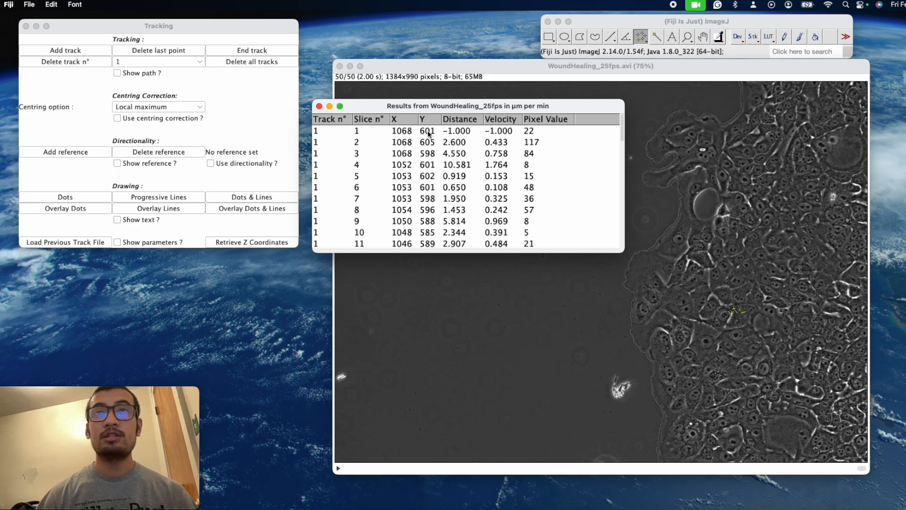
{"action": "left_click", "coordinate": [319, 106]}
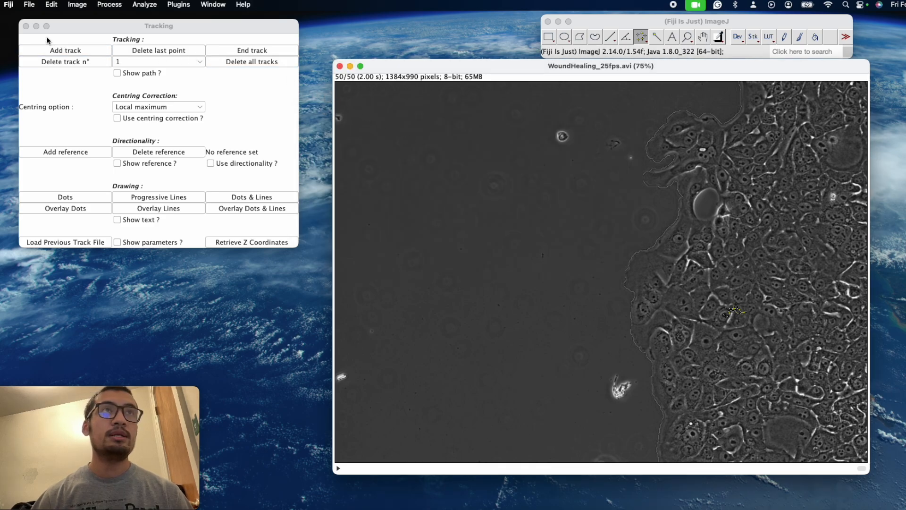
{"action": "left_click", "coordinate": [26, 26]}
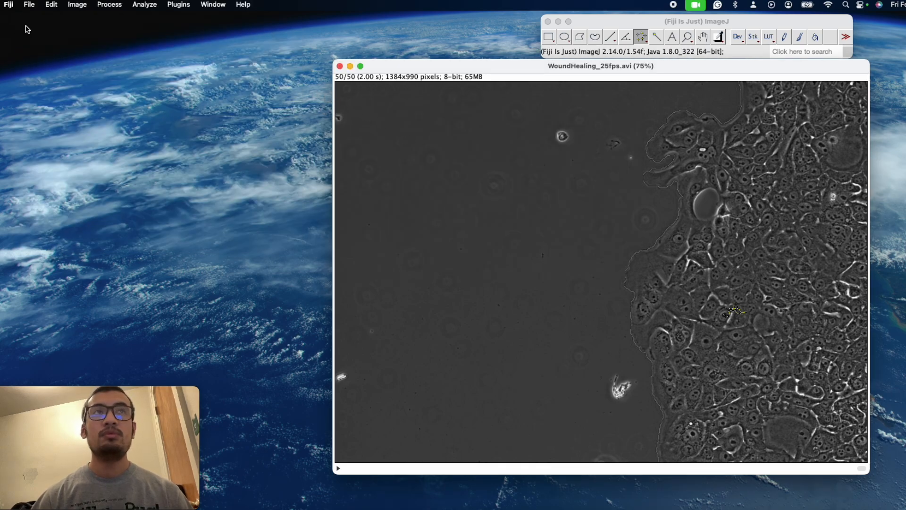
{"action": "left_click", "coordinate": [340, 66]}
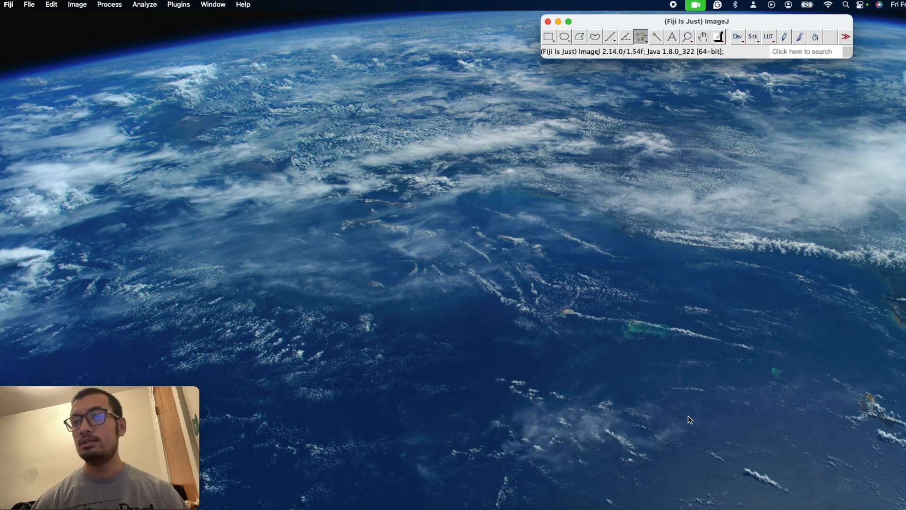
Switch to the Excel workbook and insert a histogram of the velocity values in F1:F197
{"action": "left_click", "coordinate": [781, 506]}
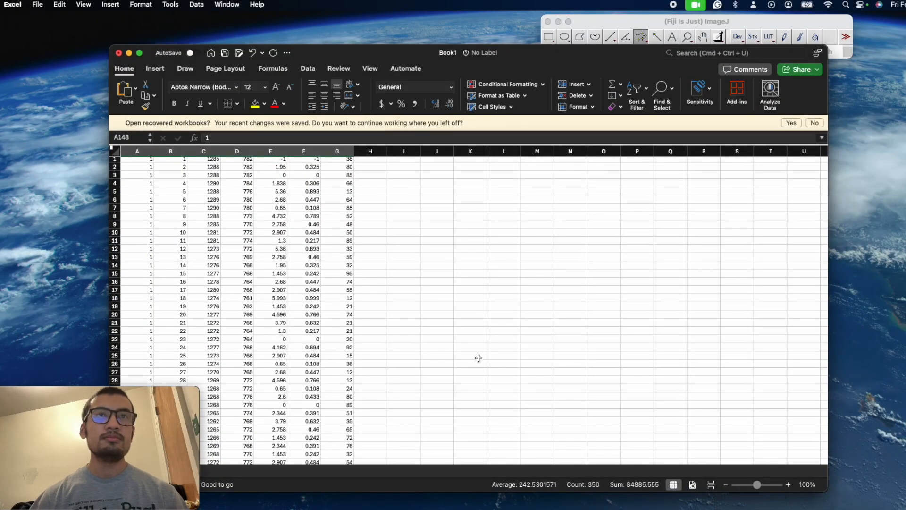
{"action": "scroll", "coordinate": [384, 290], "scroll_direction": "up", "scroll_amount": 2}
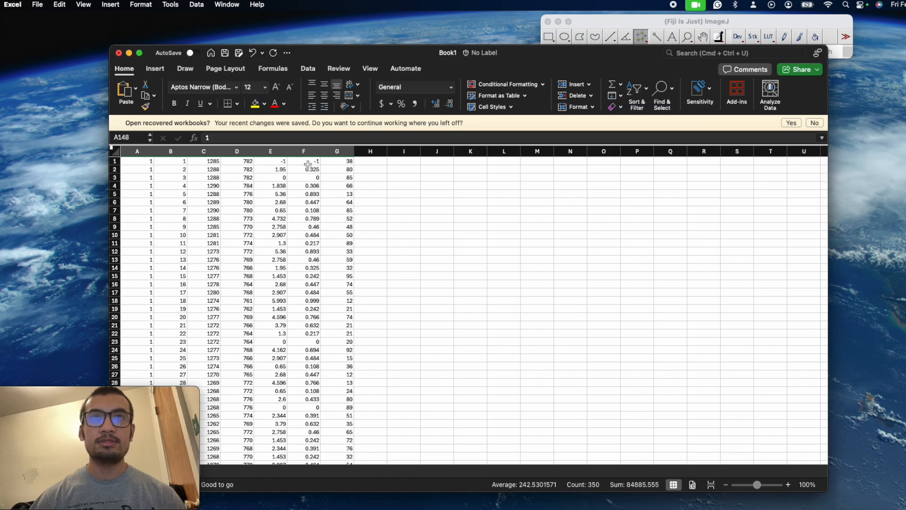
{"action": "left_click_drag", "start_coordinate": [306, 162], "coordinate": [303, 420]}
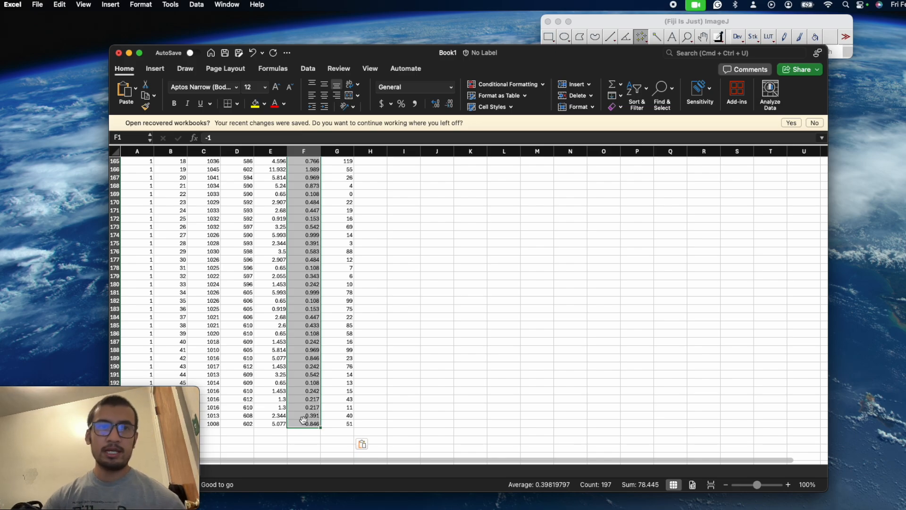
{"action": "left_click", "coordinate": [156, 70]}
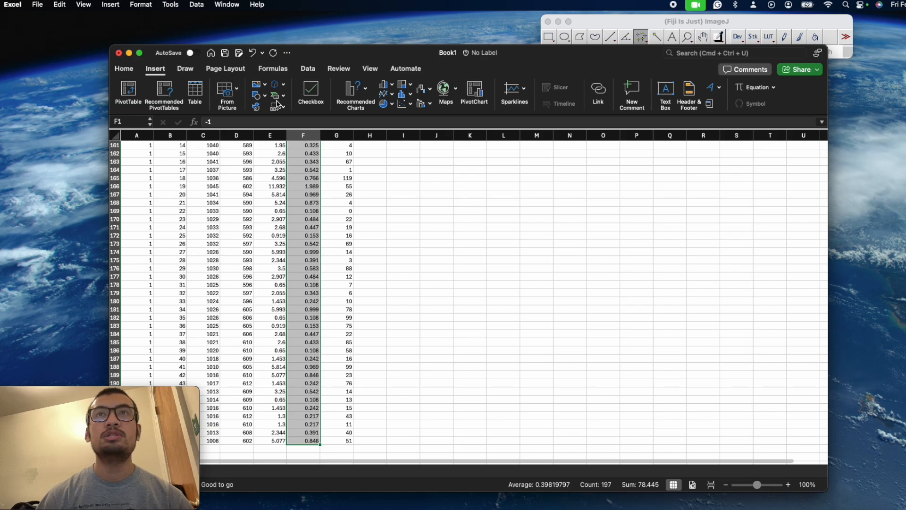
{"action": "left_click", "coordinate": [128, 70]}
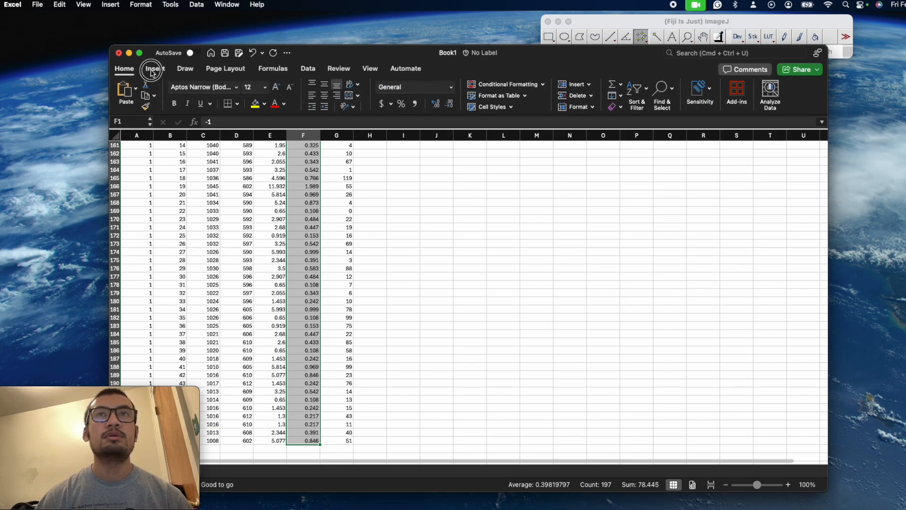
{"action": "left_click", "coordinate": [151, 71]}
{"action": "left_click", "coordinate": [411, 95]}
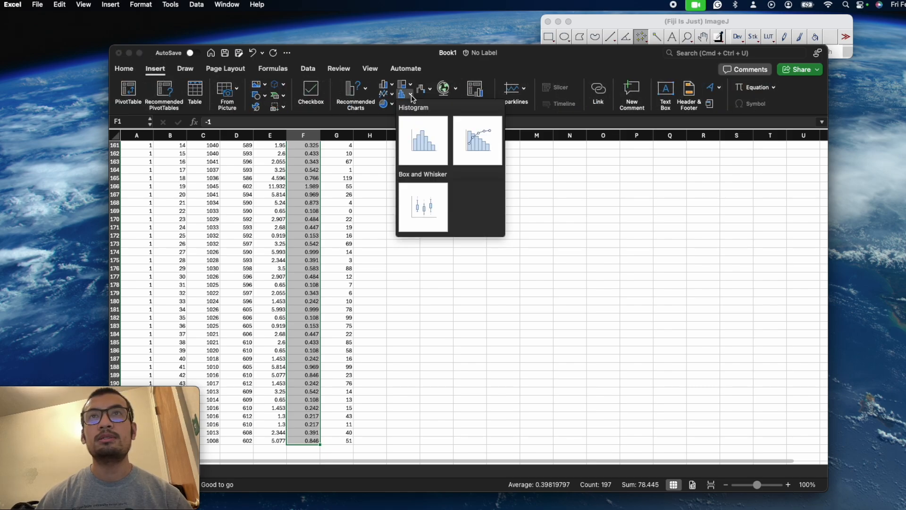
{"action": "left_click", "coordinate": [418, 138]}
{"action": "mouse_move", "coordinate": [465, 284]}
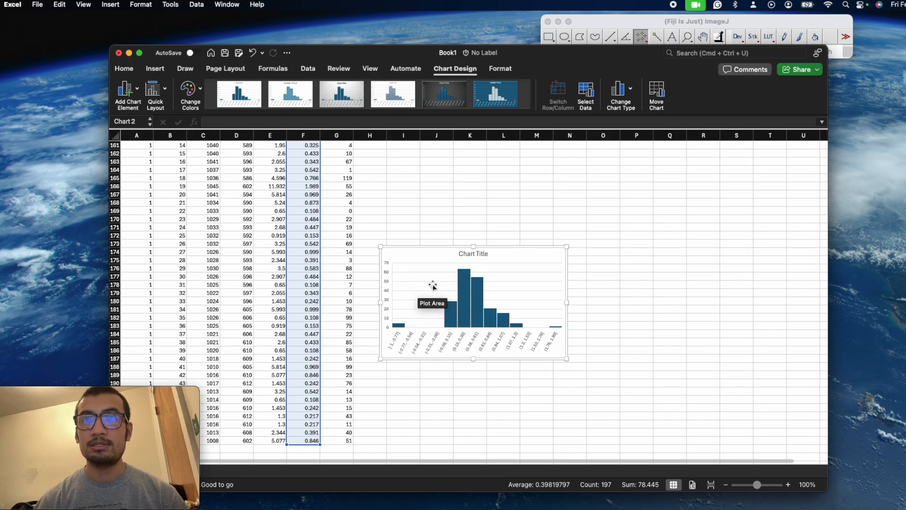
Replace the chart title with "Histogram for velocity measurements"
{"action": "left_click", "coordinate": [483, 258]}
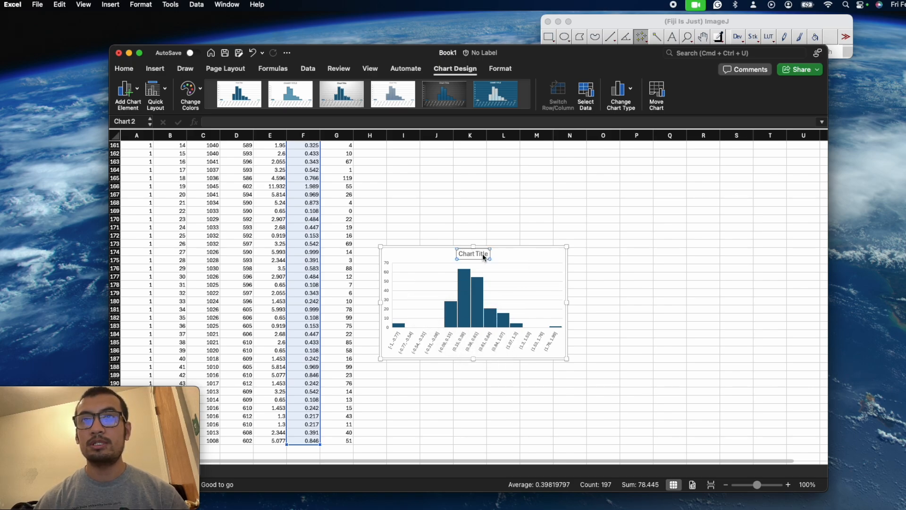
{"action": "key", "text": "BackSpace"}
{"action": "key", "text": "BackSpace"}
{"action": "key", "text": "BackSpace"}
{"action": "key", "text": "BackSpace"}
{"action": "key", "text": "BackSpace"}
{"action": "key", "text": "BackSpace"}
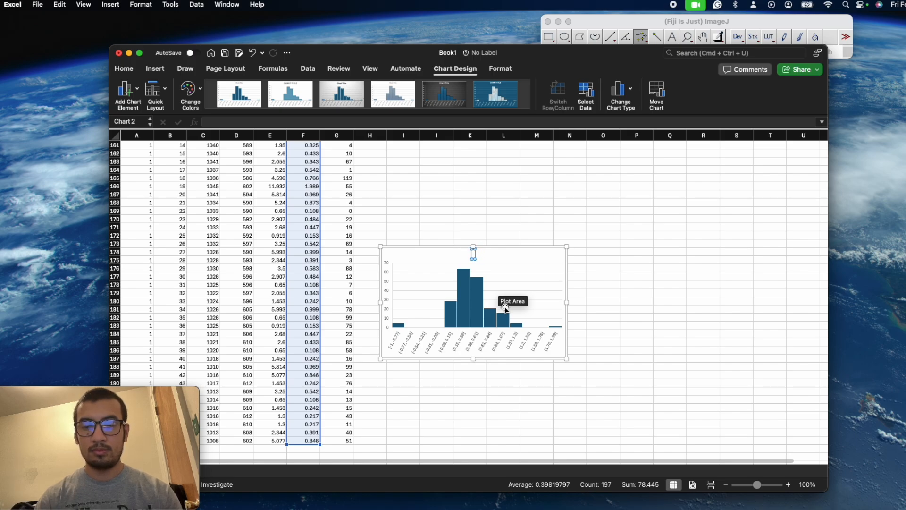
{"action": "type", "text": "Ve"}
{"action": "key", "text": "BackSpace"}
{"action": "key", "text": "BackSpace"}
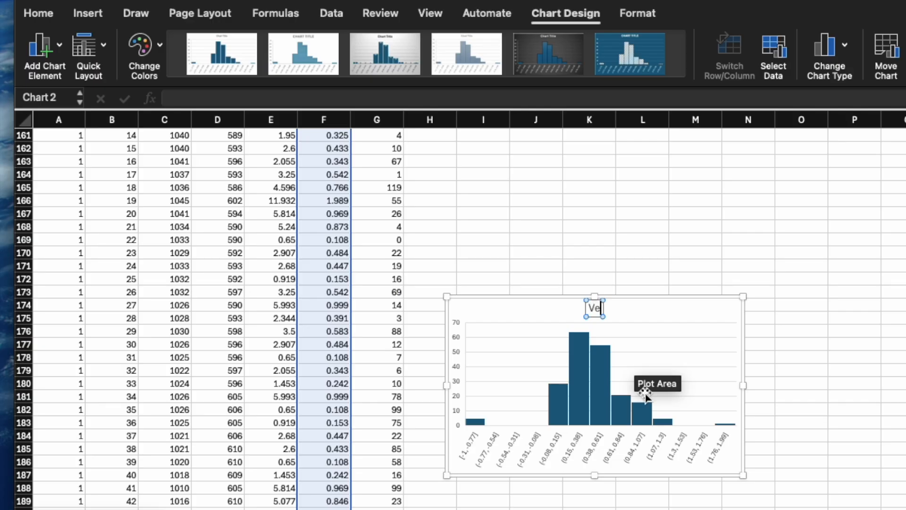
{"action": "type", "text": "Histo"}
{"action": "type", "text": "gram for"}
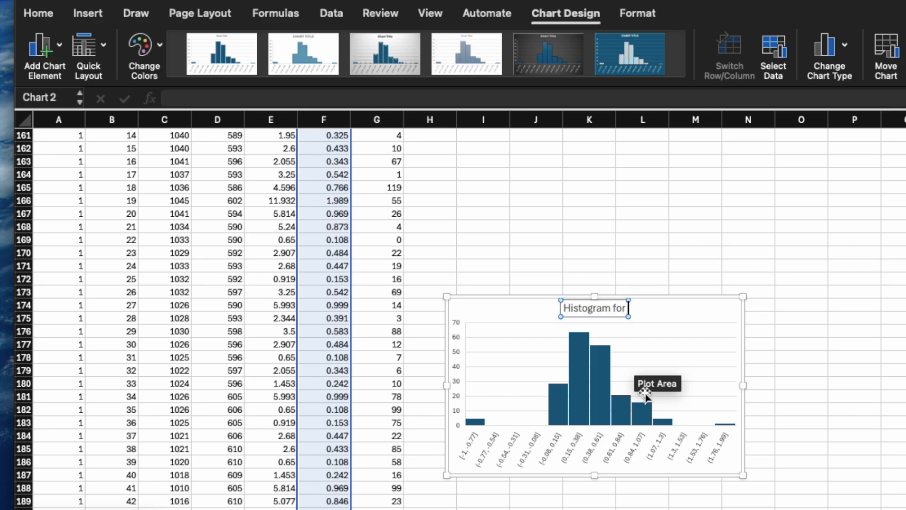
{"action": "type", "text": " velo"}
{"action": "key", "text": "BackSpace"}
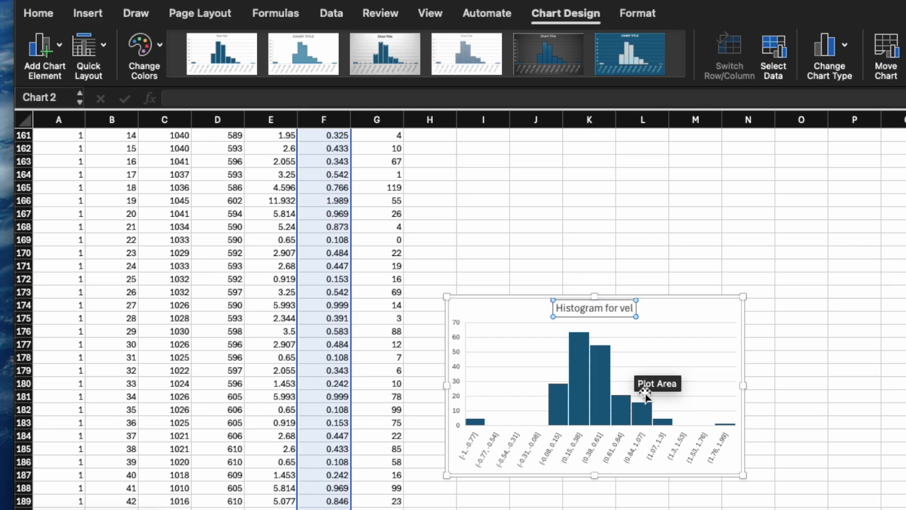
{"action": "type", "text": "ocity"}
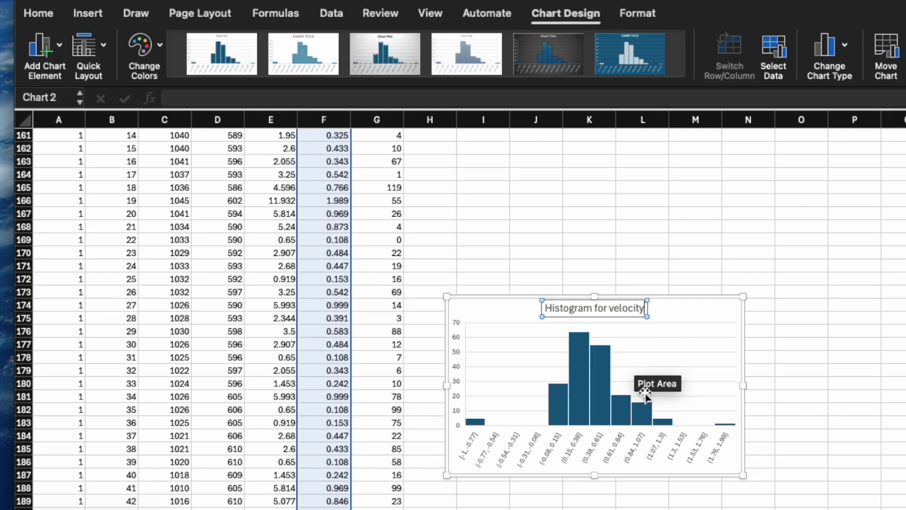
{"action": "type", "text": " measurem"}
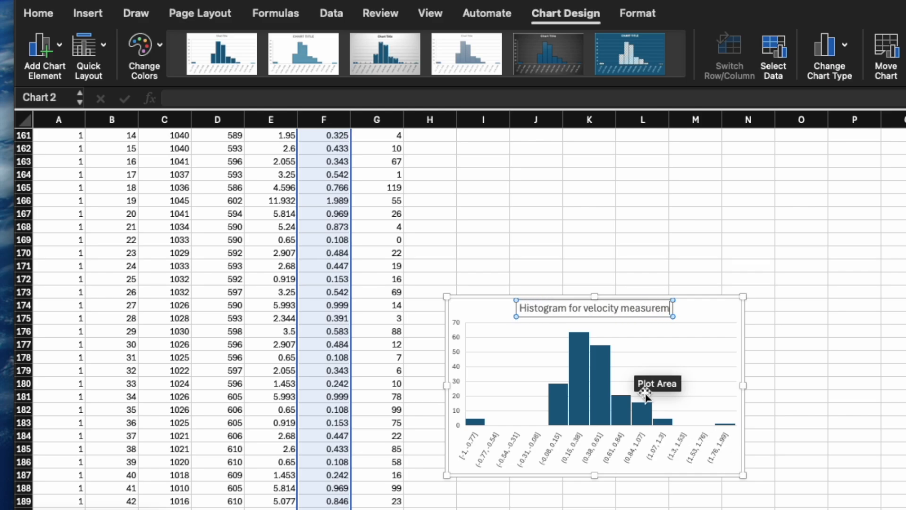
{"action": "type", "text": "ents"}
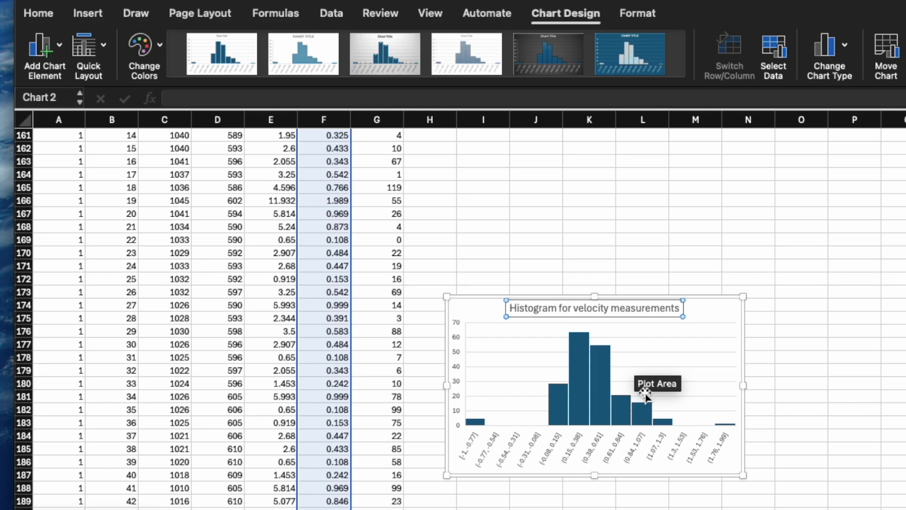
Try to add a primary horizontal axis title and clear its placeholder text, then undo the changes
{"action": "left_click", "coordinate": [32, 63]}
{"action": "mouse_move", "coordinate": [103, 93]}
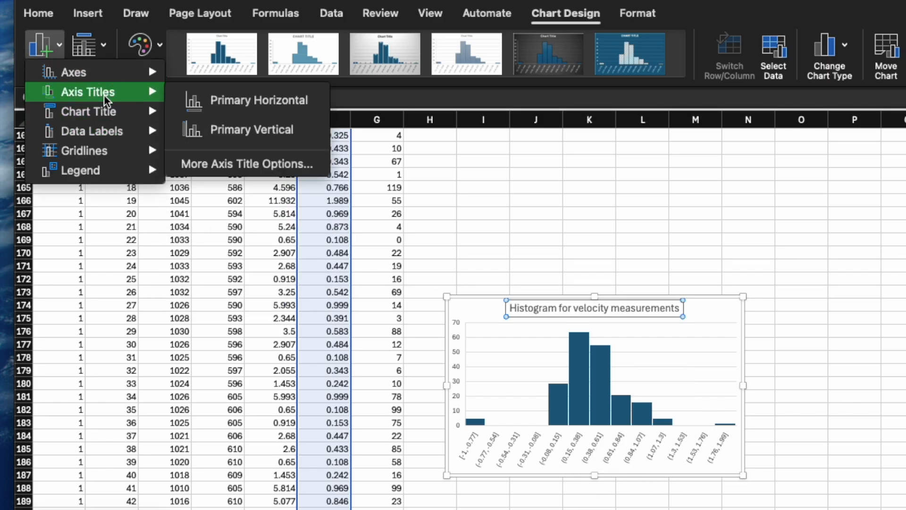
{"action": "left_click", "coordinate": [218, 108]}
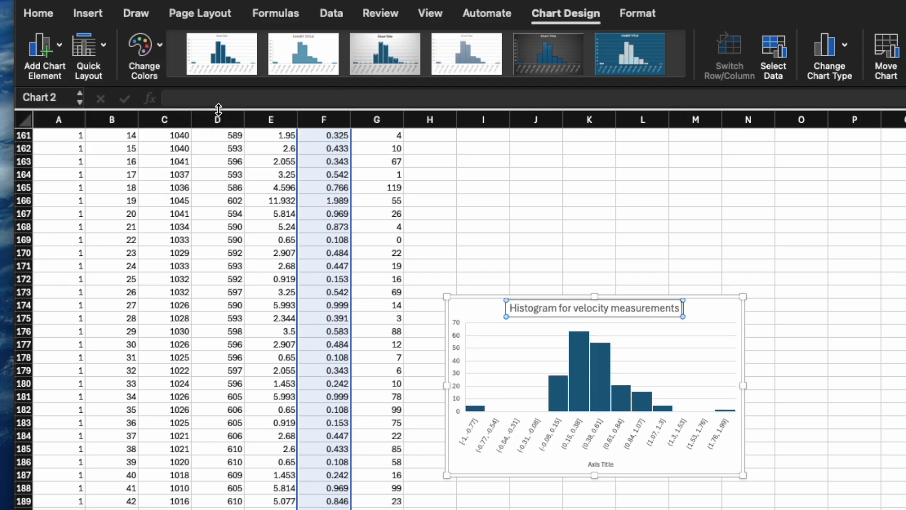
{"action": "left_click", "coordinate": [606, 464]}
{"action": "key", "text": "Delete"}
{"action": "key", "text": "Delete"}
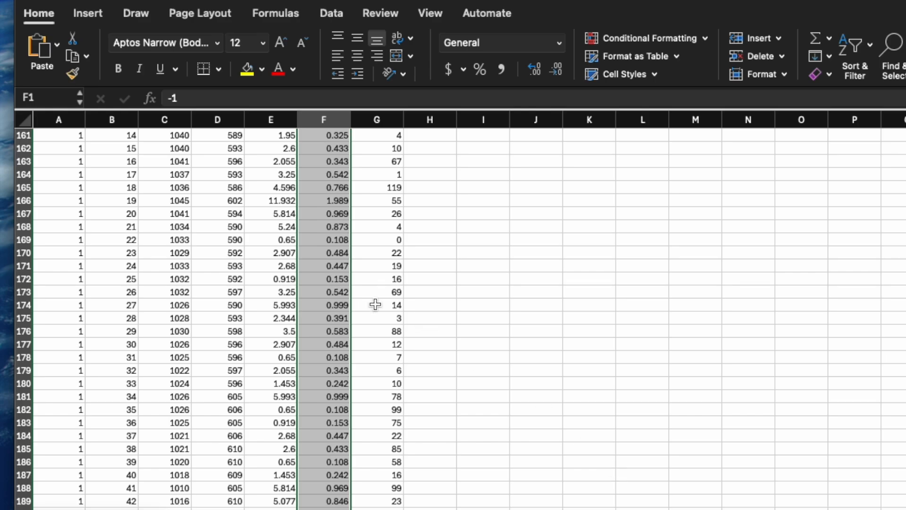
{"action": "key", "text": "super+z"}
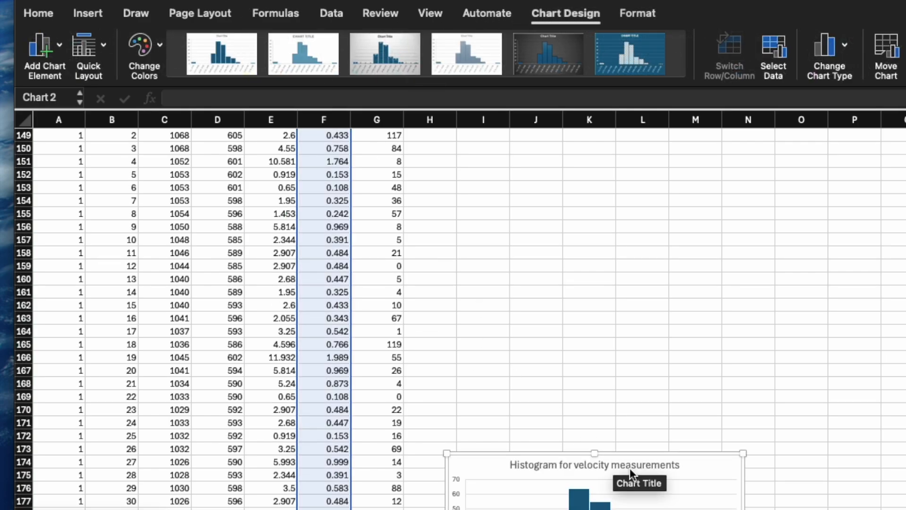
Move the histogram up to about row 162 and add a primary horizontal axis title reading "Velocity"
{"action": "left_click_drag", "start_coordinate": [695, 465], "coordinate": [679, 314]}
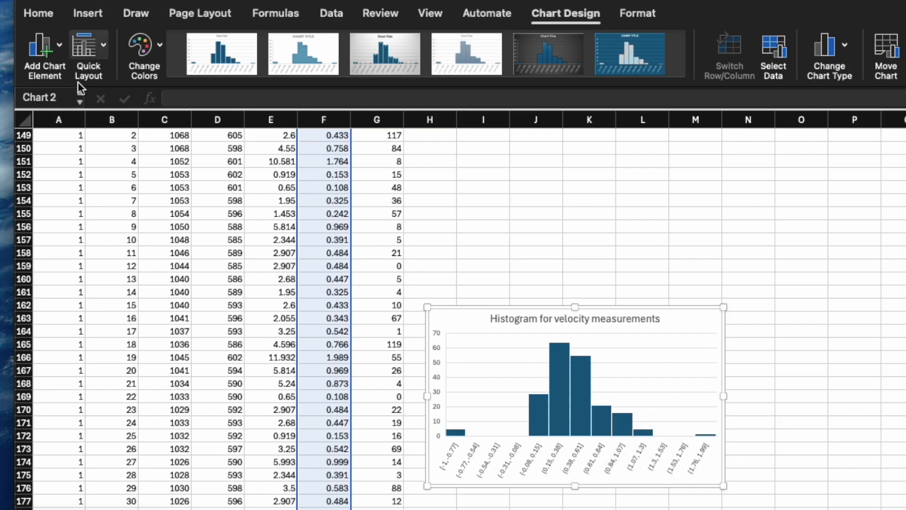
{"action": "left_click", "coordinate": [49, 67]}
{"action": "mouse_move", "coordinate": [83, 94]}
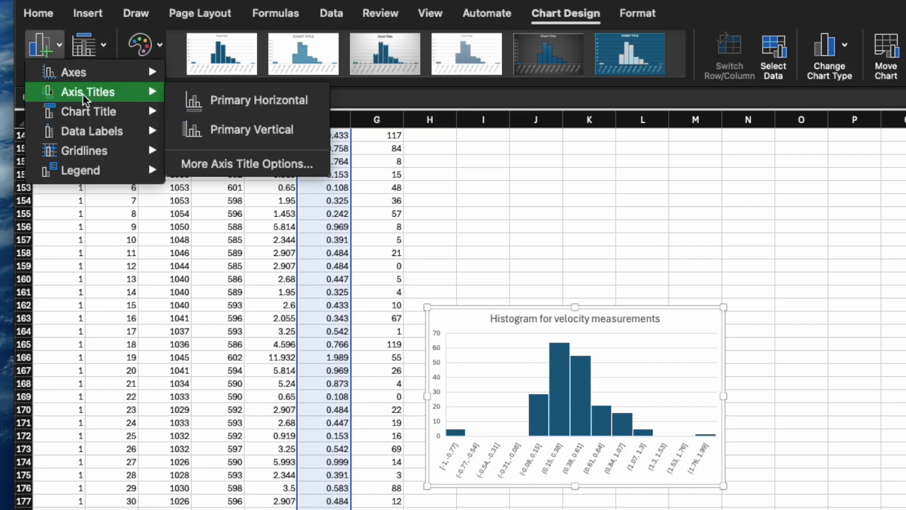
{"action": "left_click", "coordinate": [239, 104]}
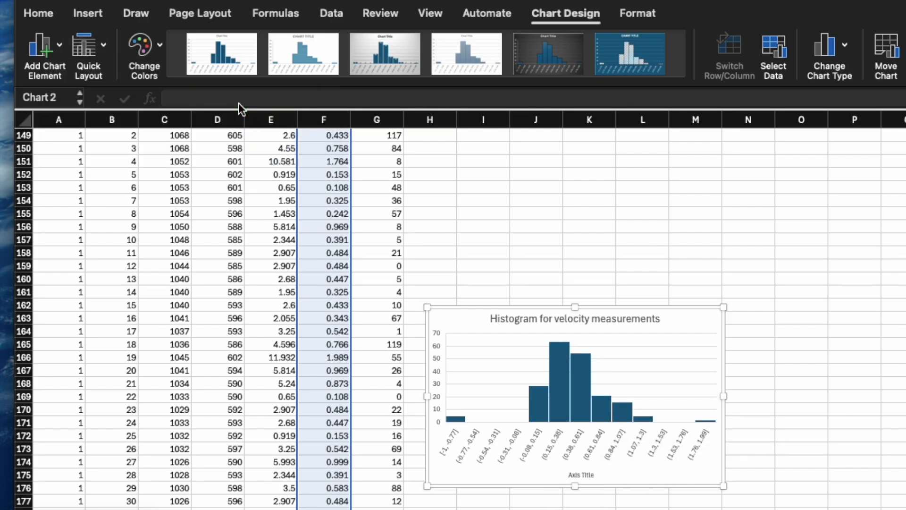
{"action": "left_click", "coordinate": [591, 474]}
{"action": "key", "text": "BackSpace"}
{"action": "key", "text": "BackSpace"}
{"action": "key", "text": "BackSpace"}
{"action": "key", "text": "BackSpace"}
{"action": "key", "text": "BackSpace"}
{"action": "key", "text": "BackSpace"}
{"action": "key", "text": "BackSpace"}
{"action": "key", "text": "BackSpace"}
{"action": "type", "text": "Velocity"}
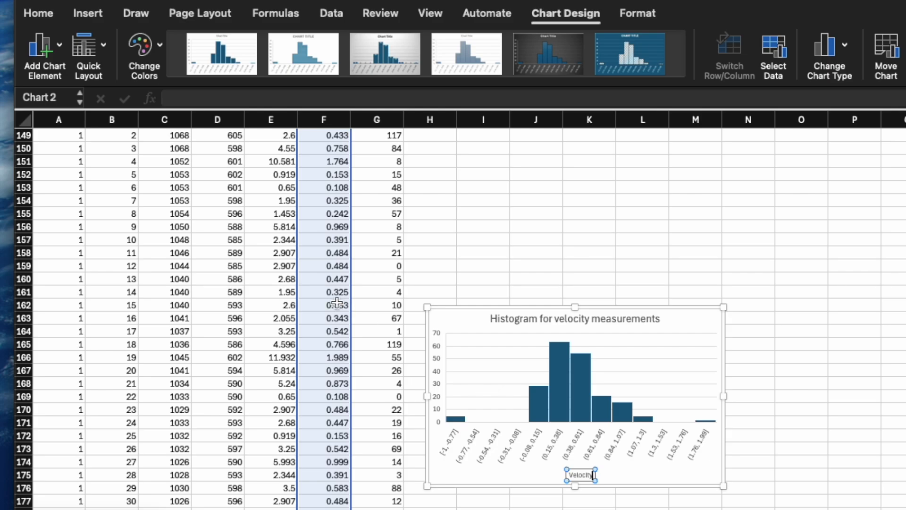
Add a primary vertical axis title reading "Frequency" and enlarge the histogram upward to about row 158 and rightward into column O
{"action": "left_click", "coordinate": [42, 46]}
{"action": "mouse_move", "coordinate": [96, 92]}
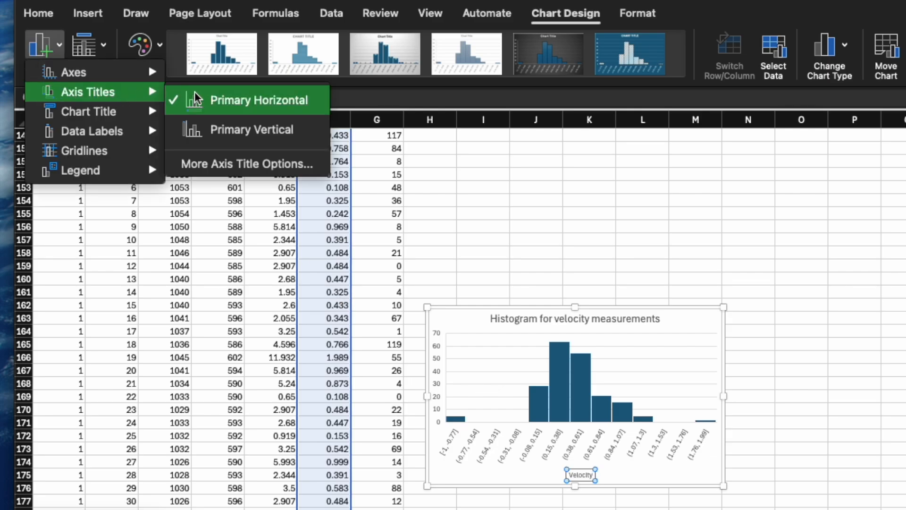
{"action": "left_click", "coordinate": [203, 129]}
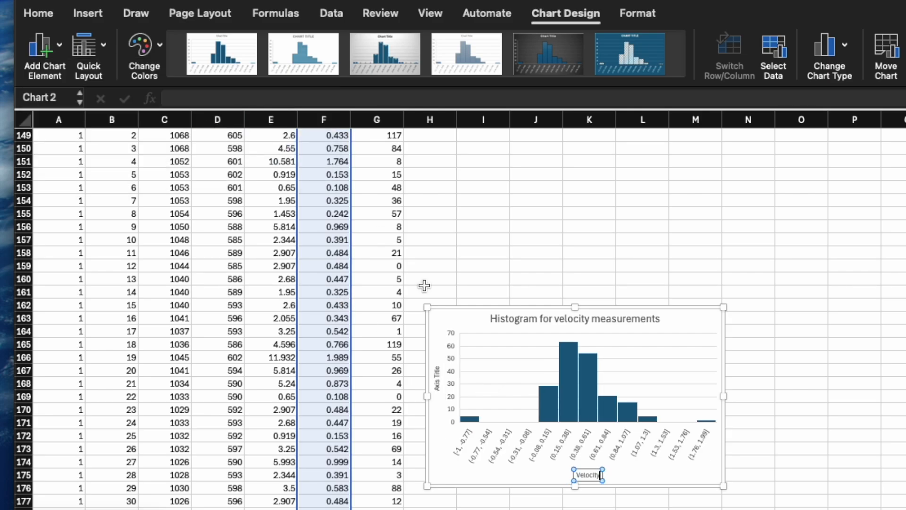
{"action": "left_click", "coordinate": [436, 377]}
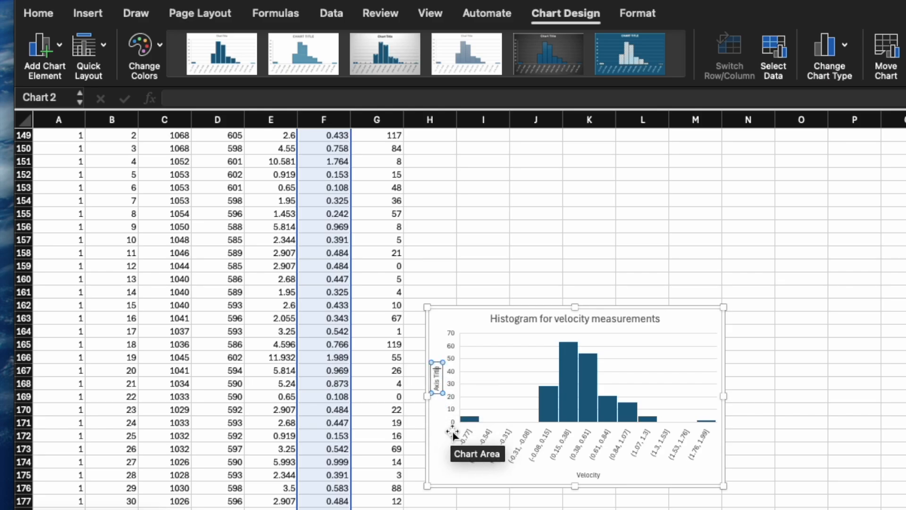
{"action": "key", "text": "BackSpace"}
{"action": "key", "text": "BackSpace"}
{"action": "key", "text": "BackSpace"}
{"action": "key", "text": "BackSpace"}
{"action": "key", "text": "BackSpace"}
{"action": "key", "text": "BackSpace"}
{"action": "key", "text": "BackSpace"}
{"action": "key", "text": "BackSpace"}
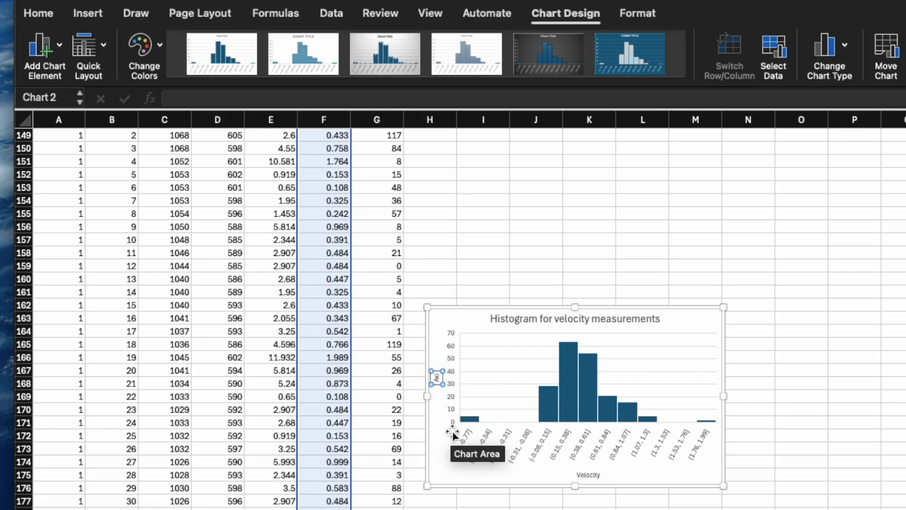
{"action": "type", "text": "Frequency"}
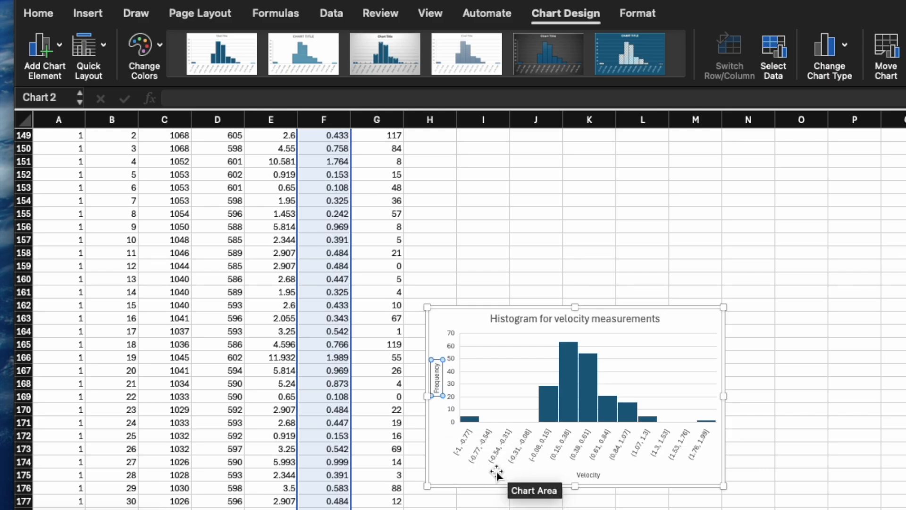
{"action": "left_click_drag", "start_coordinate": [574, 307], "coordinate": [576, 256]}
{"action": "left_click_drag", "start_coordinate": [726, 371], "coordinate": [791, 377]}
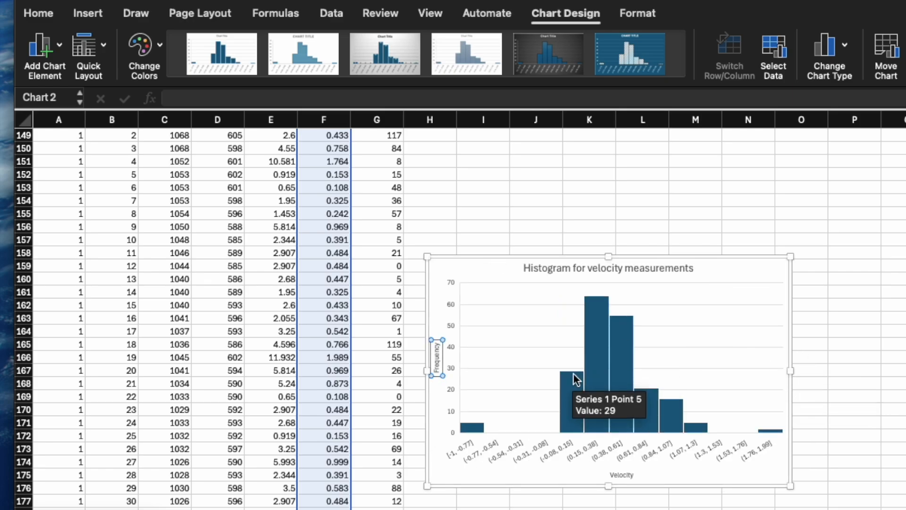